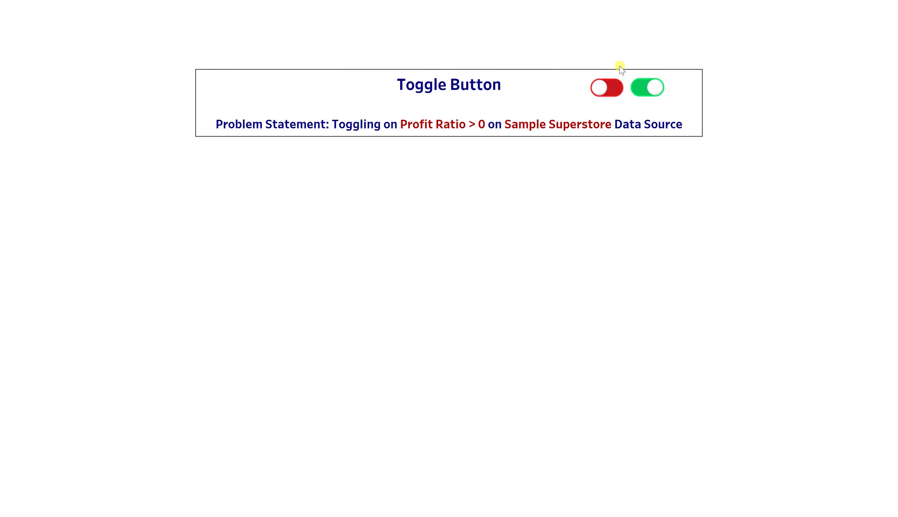
- Demonstrate the toggle on the finished dashboard, then exit presentation mode back to the Toggle Button dashboard
{"action": "left_click", "coordinate": [614, 91]}
{"action": "key", "text": "Escape"}
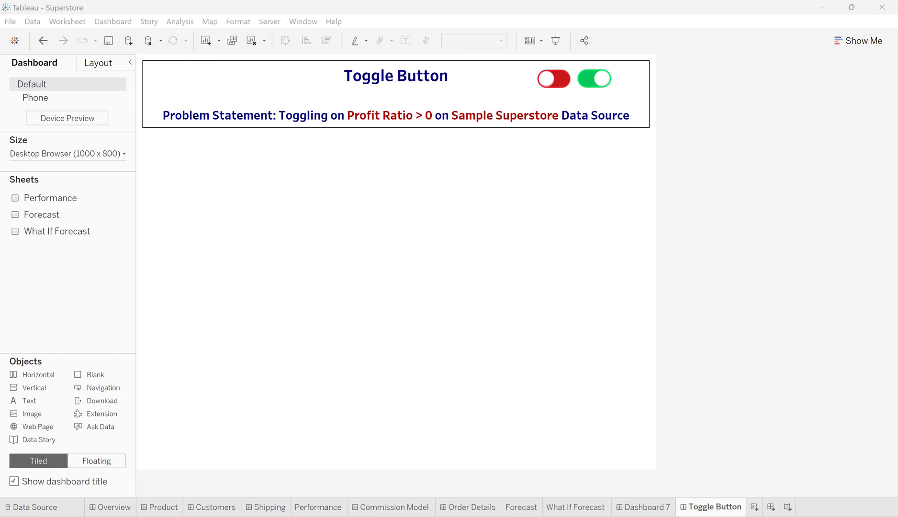
- Add a new worksheet named Toggle OFF
{"action": "left_click", "coordinate": [755, 507]}
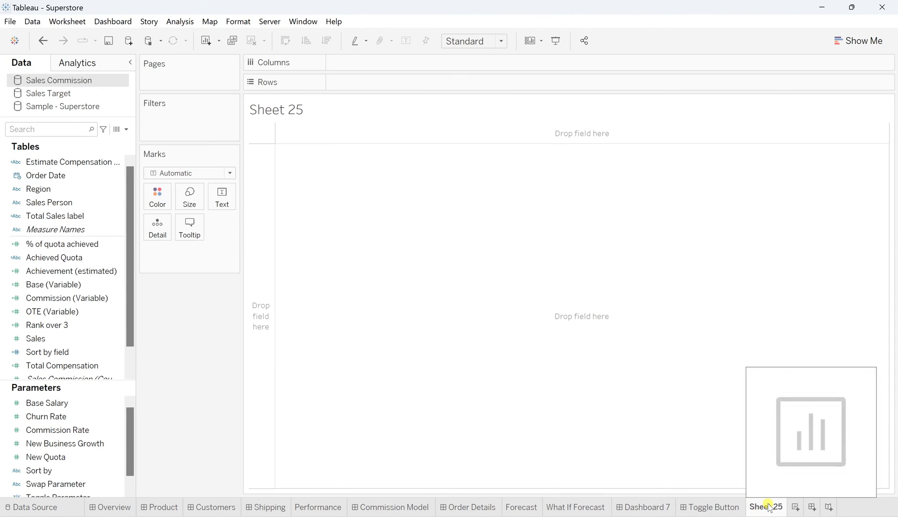
{"action": "double_click", "coordinate": [768, 507]}
{"action": "type", "text": "T"}
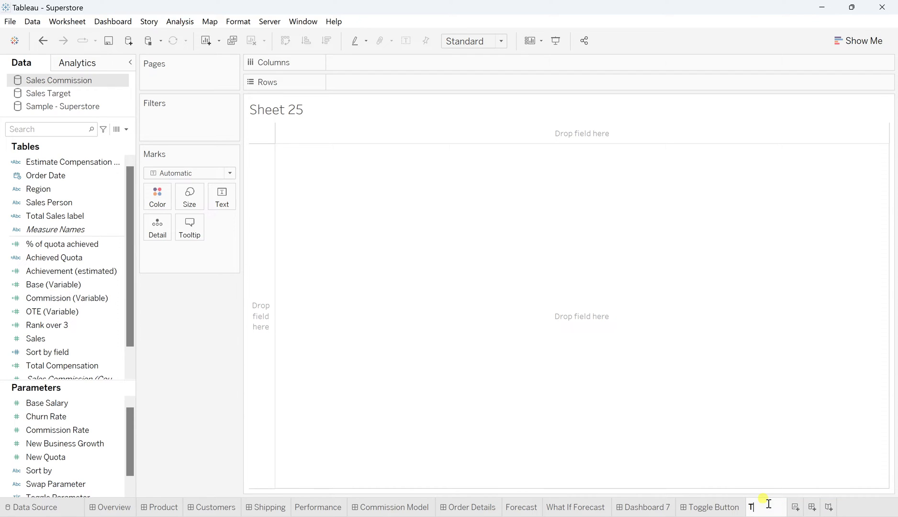
{"action": "type", "text": "oggle OFF"}
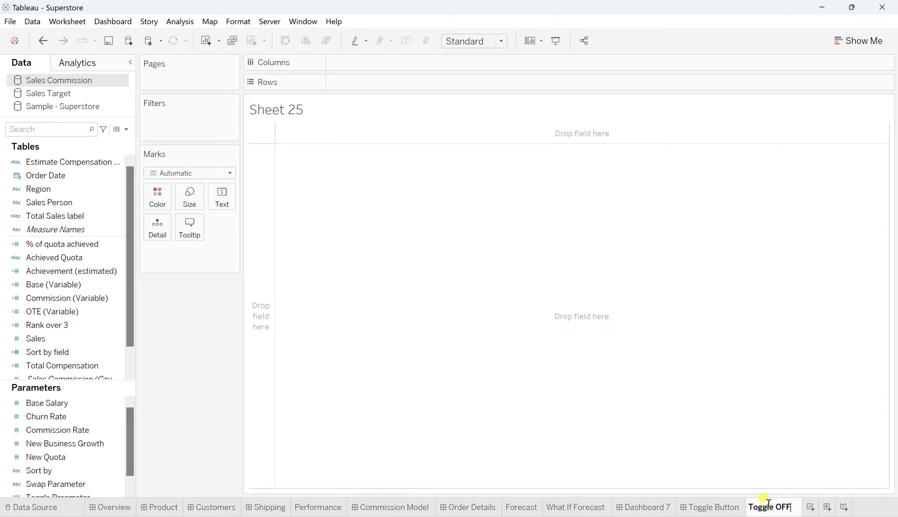
{"action": "key", "text": "Return"}
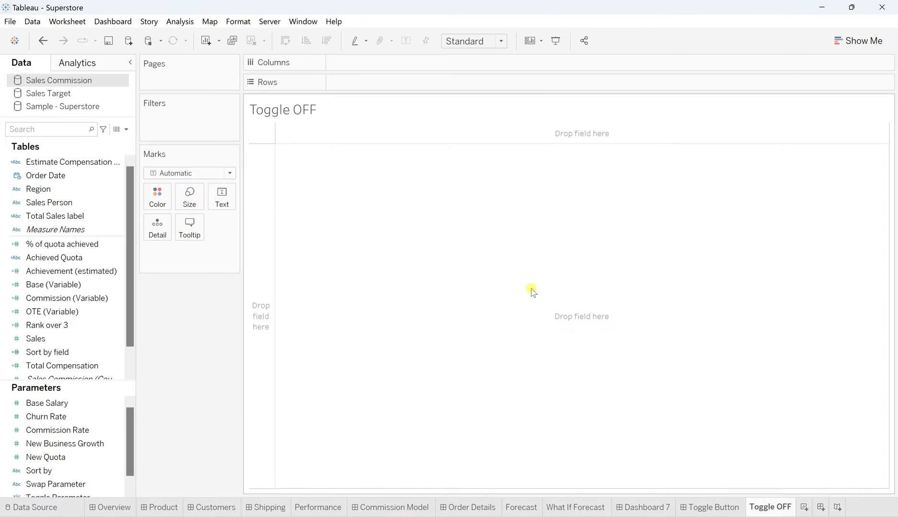
- Format the sheet title as bold dark-red Tableau Semibold
{"action": "double_click", "coordinate": [285, 114]}
{"action": "left_click_drag", "start_coordinate": [403, 221], "coordinate": [299, 209]}
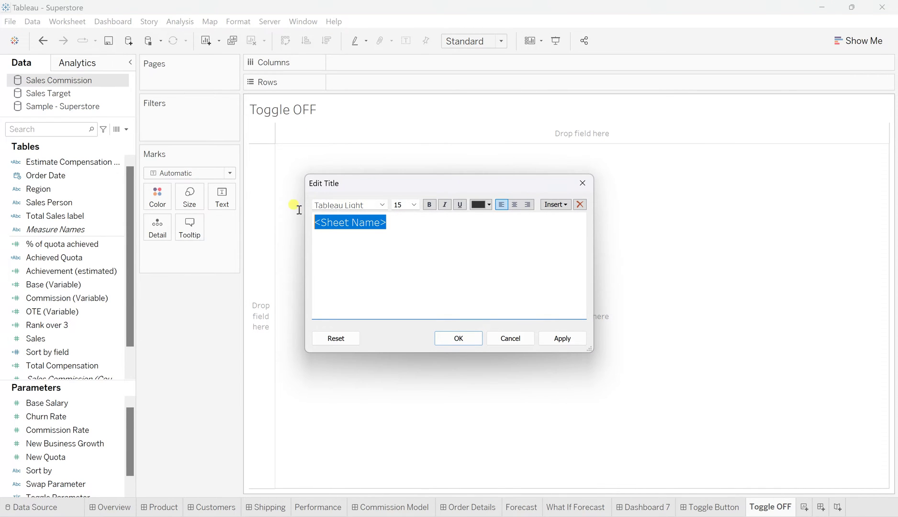
{"action": "left_click", "coordinate": [381, 204]}
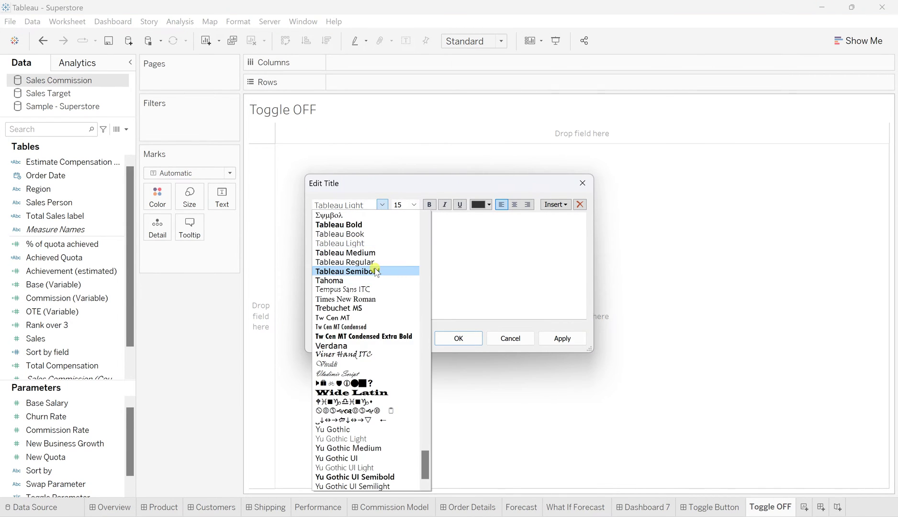
{"action": "left_click", "coordinate": [375, 270]}
{"action": "left_click", "coordinate": [429, 205]}
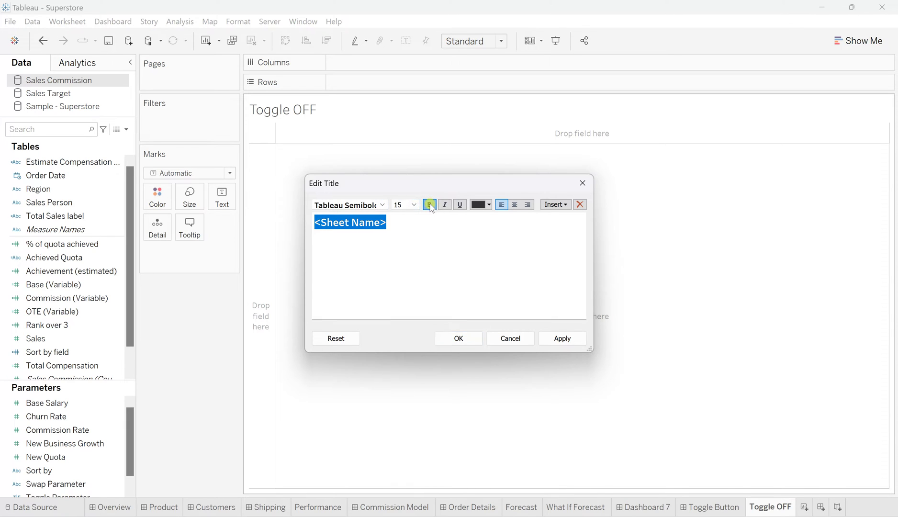
{"action": "left_click", "coordinate": [480, 205]}
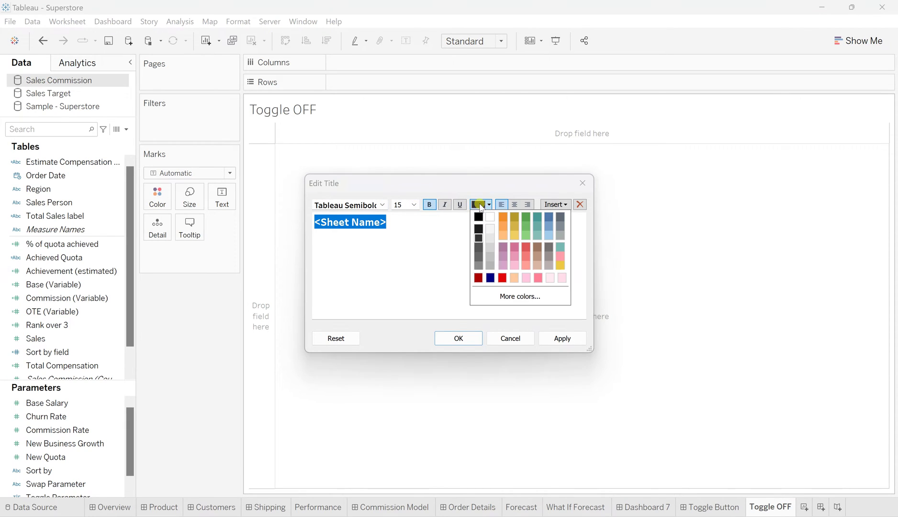
{"action": "left_click", "coordinate": [479, 278]}
{"action": "left_click", "coordinate": [567, 338]}
{"action": "left_click", "coordinate": [452, 339]}
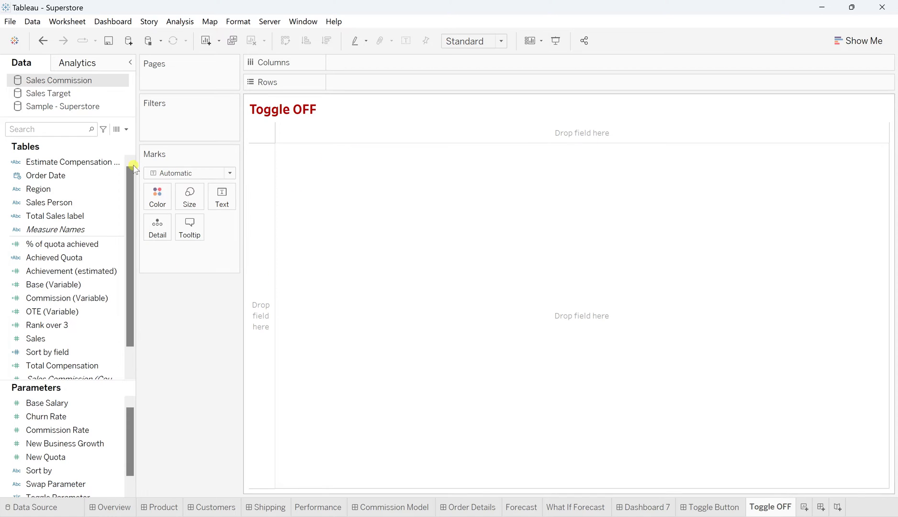
{"action": "left_click", "coordinate": [52, 108]}
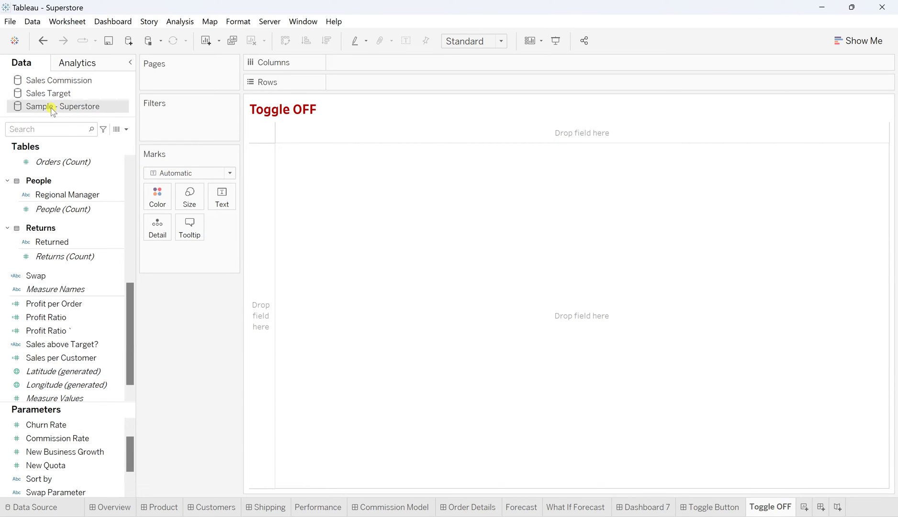
- Place Product's Category and Sub-Category on Rows and widen the Sub-Category column
{"action": "left_click", "coordinate": [67, 195]}
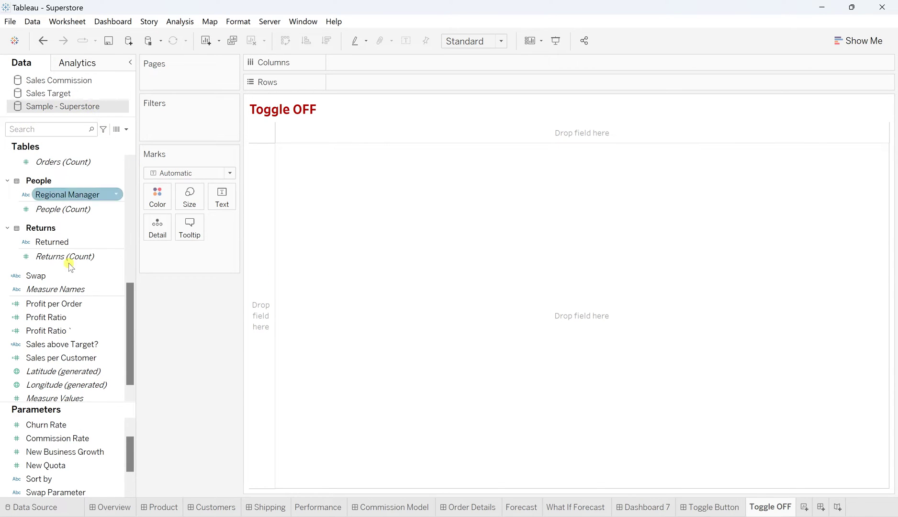
{"action": "left_click", "coordinate": [71, 345]}
{"action": "key", "text": "Up"}
{"action": "key", "text": "Up"}
{"action": "key", "text": "Up"}
{"action": "key", "text": "Up"}
{"action": "key", "text": "Up"}
{"action": "key", "text": "Up"}
{"action": "key", "text": "Up"}
{"action": "key", "text": "Up"}
{"action": "key", "text": "Up"}
{"action": "key", "text": "Up"}
{"action": "key", "text": "Up"}
{"action": "key", "text": "Up"}
{"action": "key", "text": "Up"}
{"action": "key", "text": "Up"}
{"action": "key", "text": "Up"}
{"action": "key", "text": "Up"}
{"action": "key", "text": "Up"}
{"action": "key", "text": "Up"}
{"action": "key", "text": "Up"}
{"action": "key", "text": "Up"}
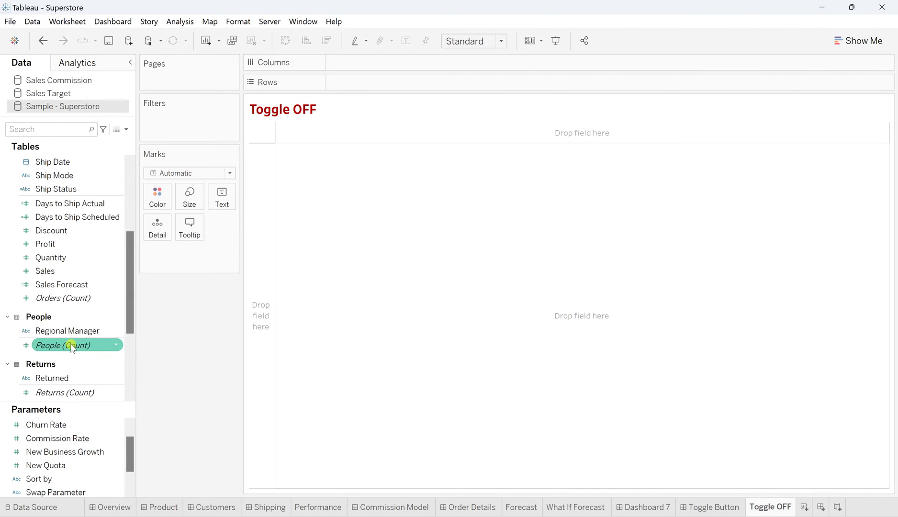
{"action": "key", "text": "Up"}
{"action": "key", "text": "Up"}
{"action": "key", "text": "Up"}
{"action": "key", "text": "Up"}
{"action": "left_click", "coordinate": [17, 256]}
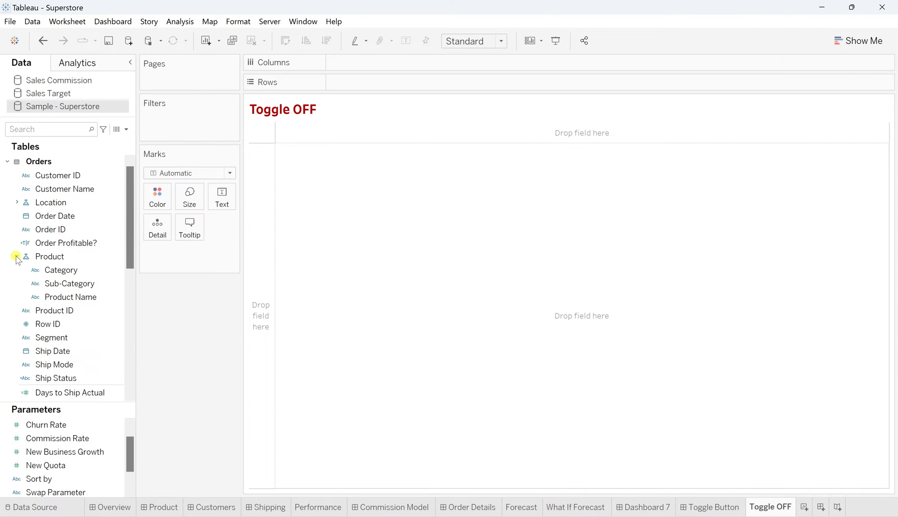
{"action": "left_click", "coordinate": [16, 256]}
{"action": "left_click", "coordinate": [82, 269]}
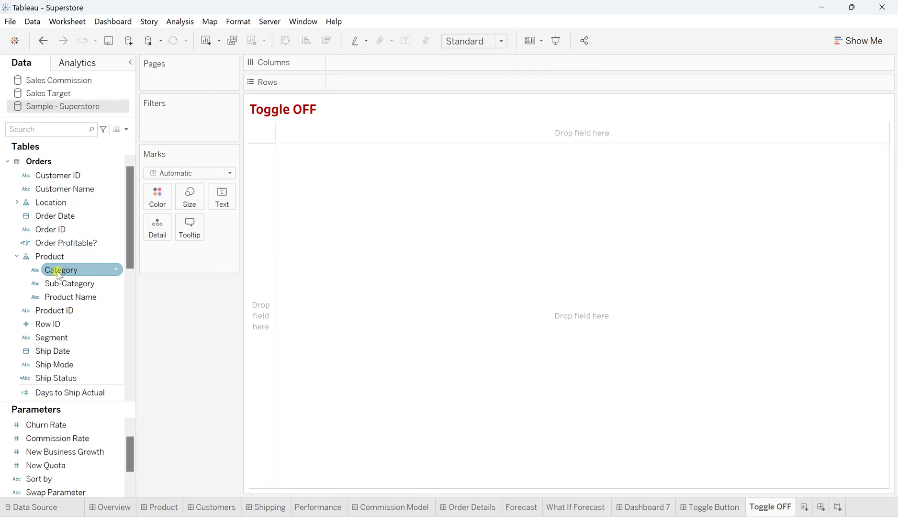
{"action": "mouse_move", "coordinate": [59, 273]}
{"action": "left_mouse_down"}
{"action": "mouse_move", "coordinate": [390, 66]}
{"action": "mouse_move", "coordinate": [352, 84]}
{"action": "left_mouse_up"}
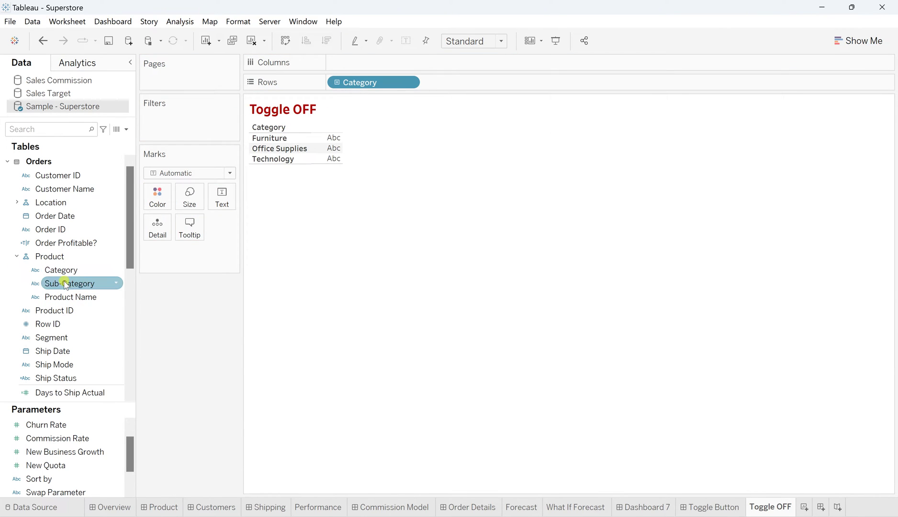
{"action": "left_click_drag", "start_coordinate": [67, 283], "coordinate": [450, 84]}
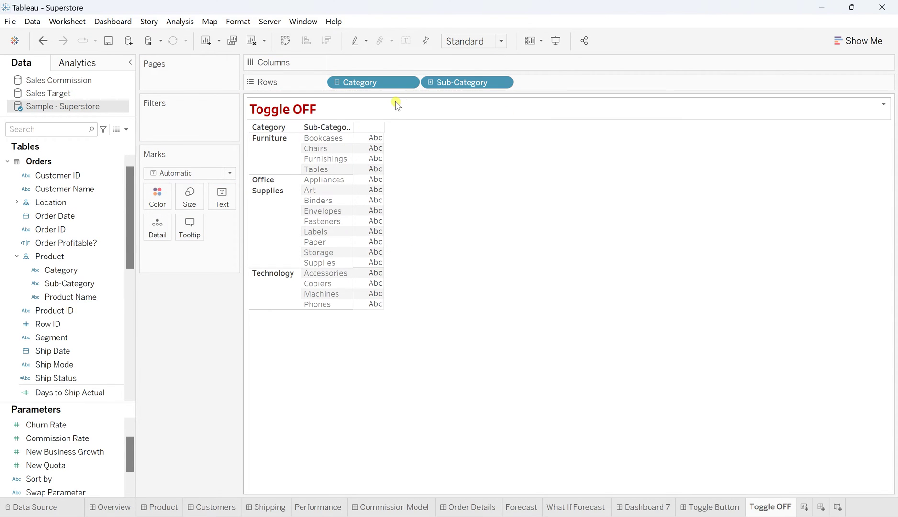
{"action": "left_click_drag", "start_coordinate": [352, 148], "coordinate": [373, 147]}
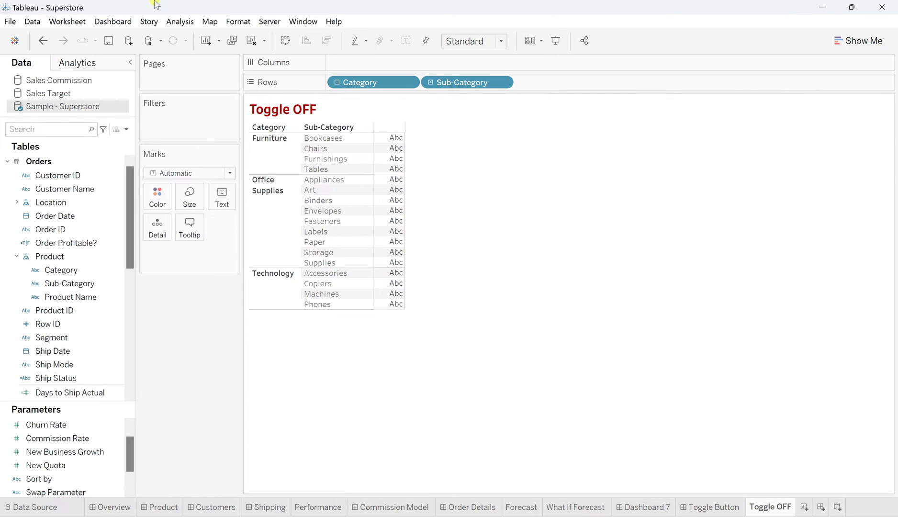
- Create a calculated field named Profit Ratio with formula SUM([Profit])/SUM([Sales])
{"action": "left_click", "coordinate": [185, 22]}
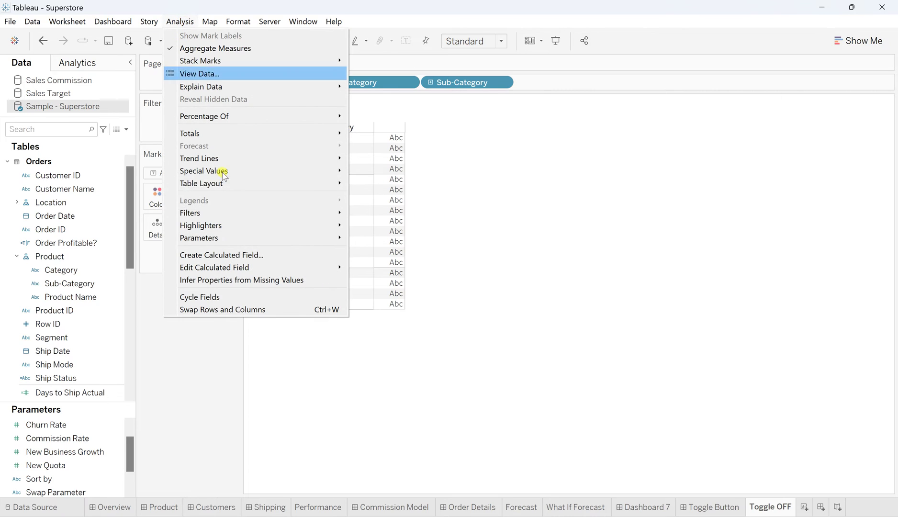
{"action": "left_click", "coordinate": [236, 255]}
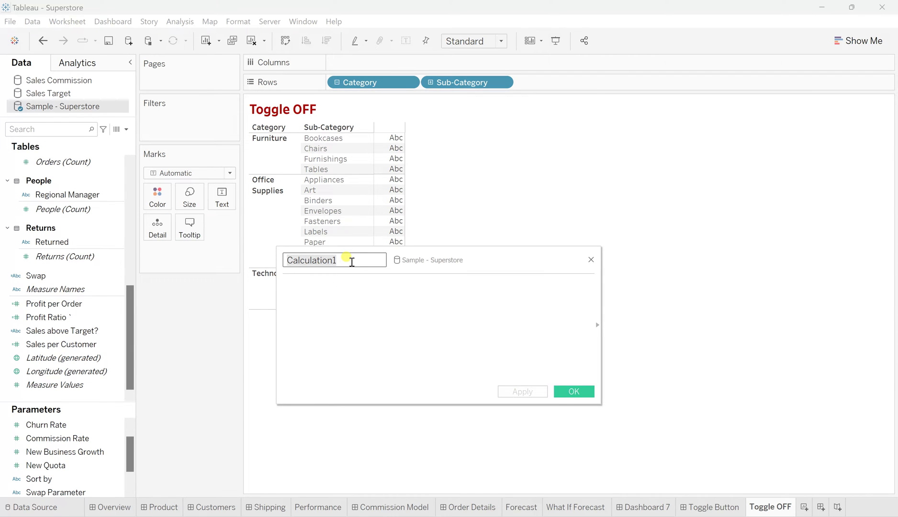
{"action": "key", "text": "BackSpace"}
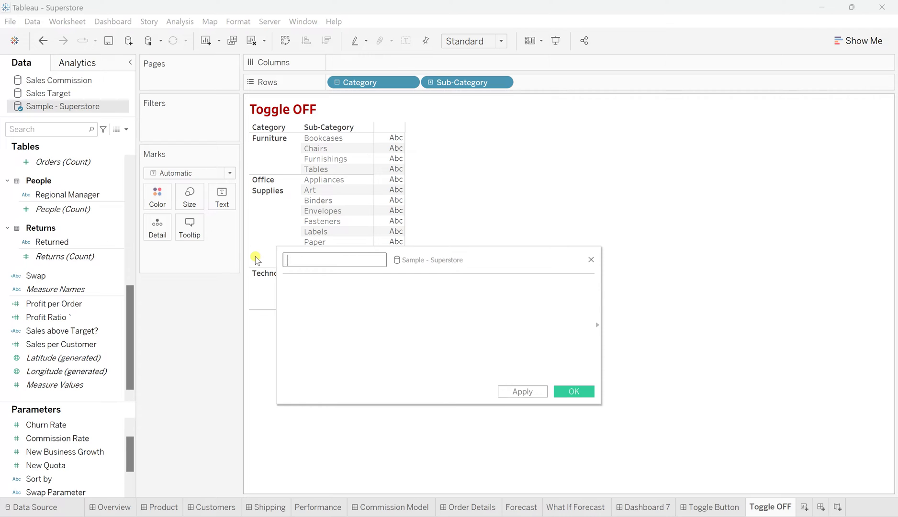
{"action": "type", "text": "Profit Ratio"}
{"action": "left_click", "coordinate": [318, 304]}
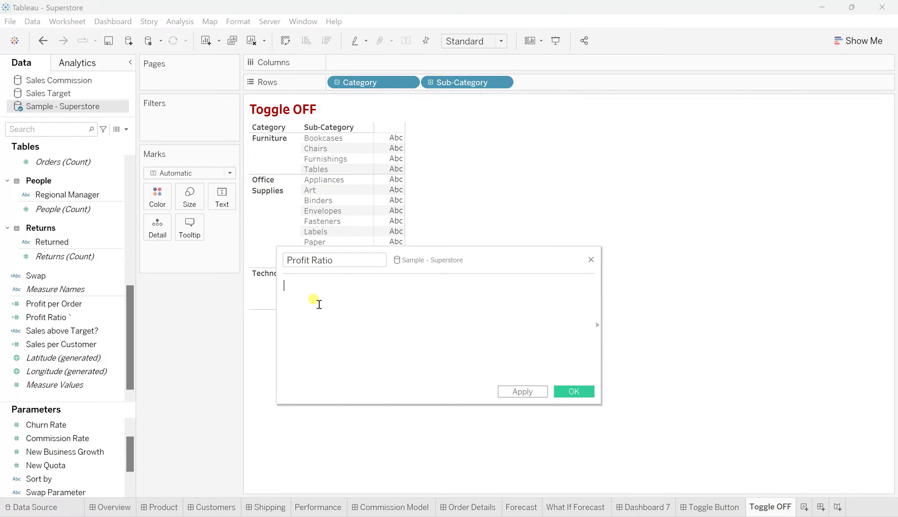
{"action": "type", "text": "SUM(Pr"}
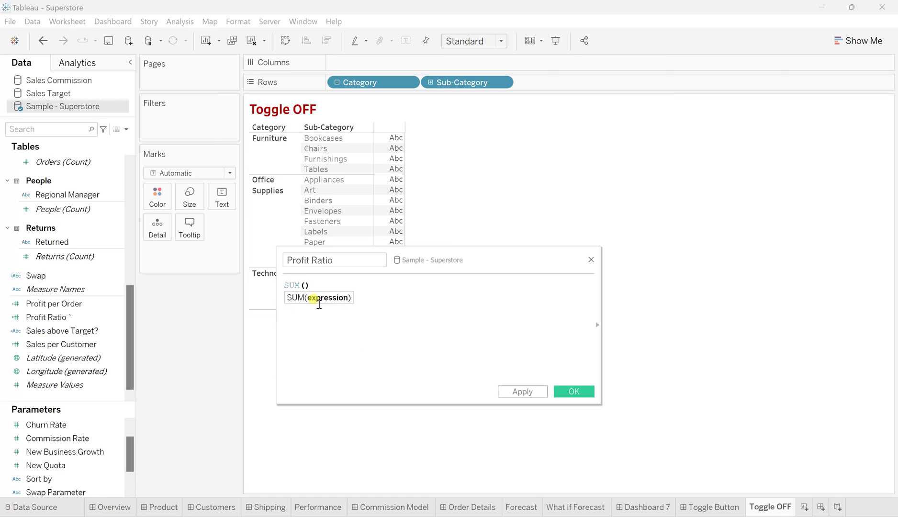
{"action": "type", "text": "ofit"}
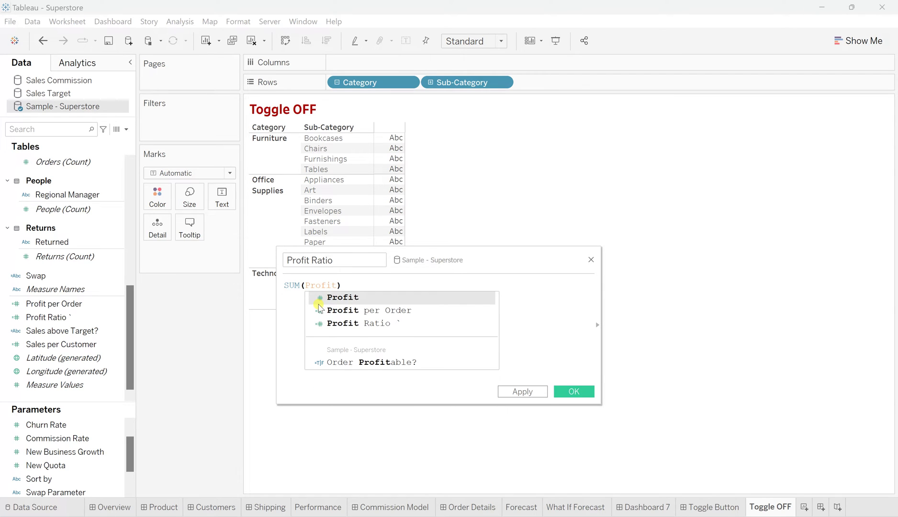
{"action": "left_click", "coordinate": [318, 303]}
{"action": "type", "text": "/SUM("}
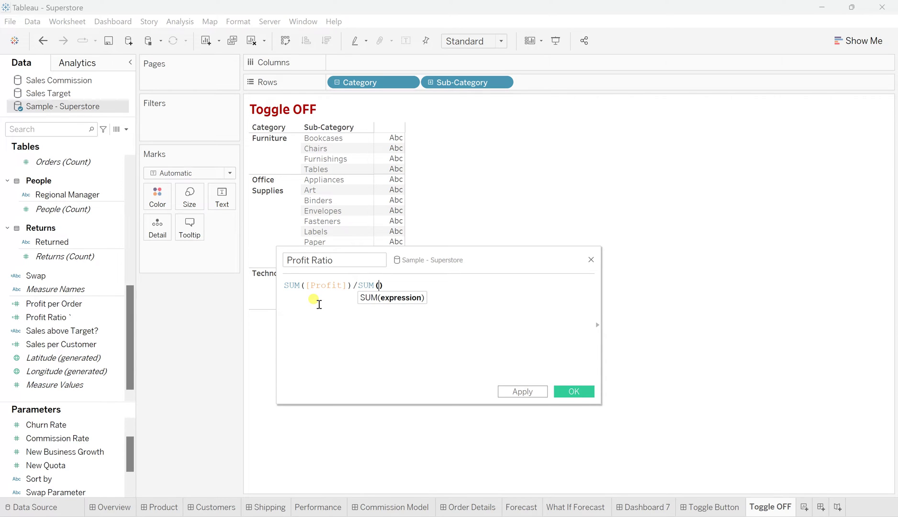
{"action": "type", "text": "Sa"}
{"action": "key", "text": "Return"}
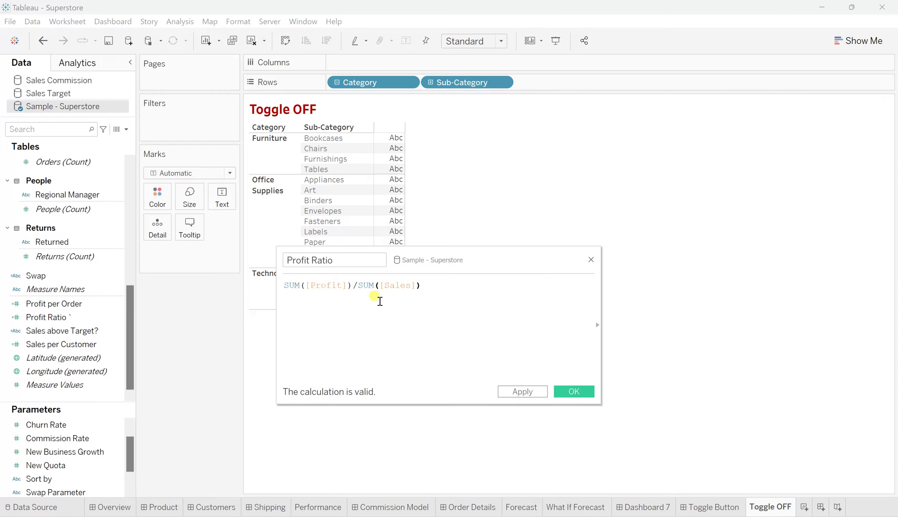
{"action": "left_click", "coordinate": [531, 392]}
{"action": "left_click", "coordinate": [569, 390]}
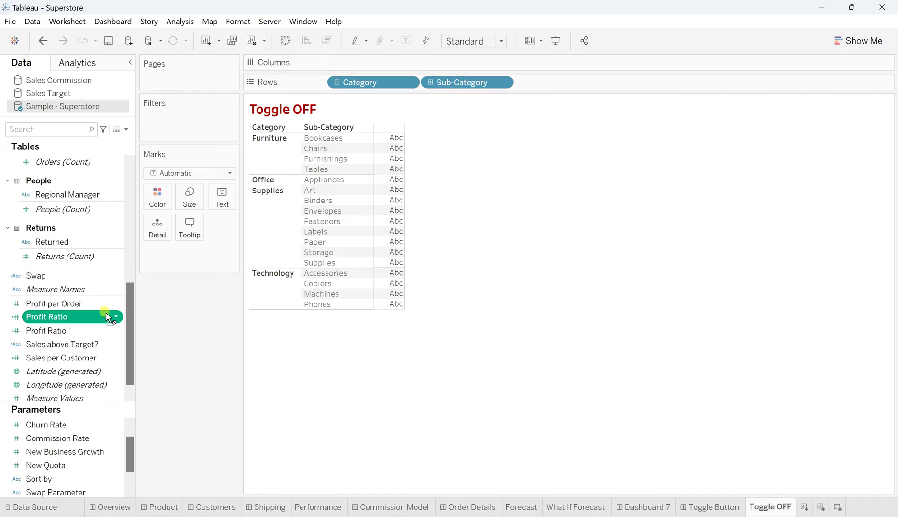
- Add Profit Ratio to the table and format AGG(Profit Ratio) as a two-decimal percentage
{"action": "left_click_drag", "start_coordinate": [107, 318], "coordinate": [215, 198]}
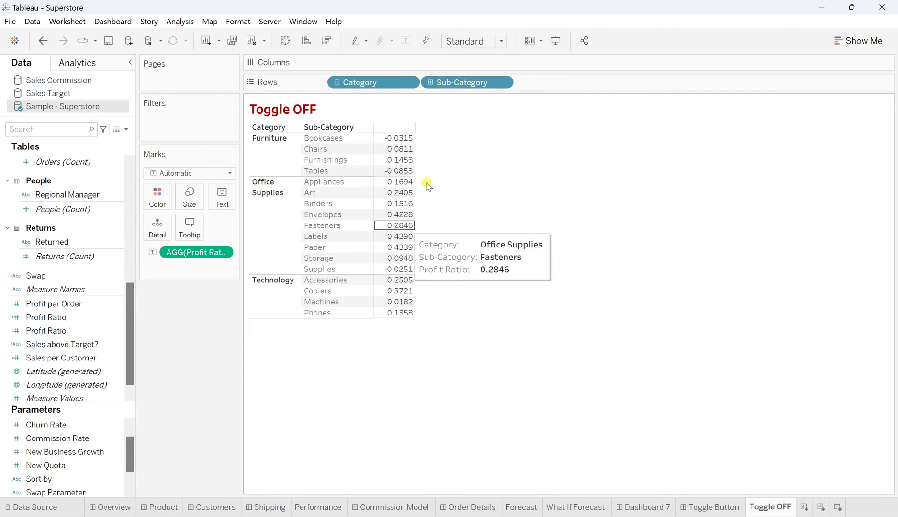
{"action": "right_click", "coordinate": [397, 196]}
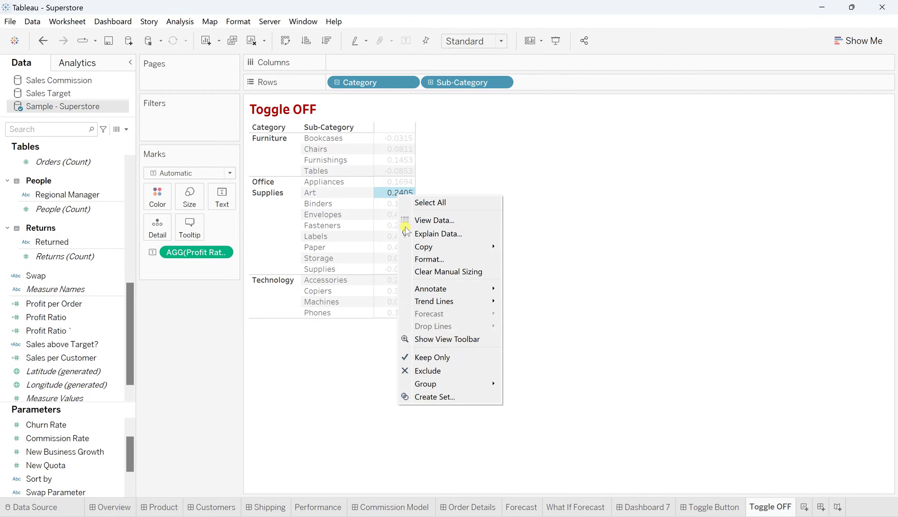
{"action": "left_click", "coordinate": [438, 259]}
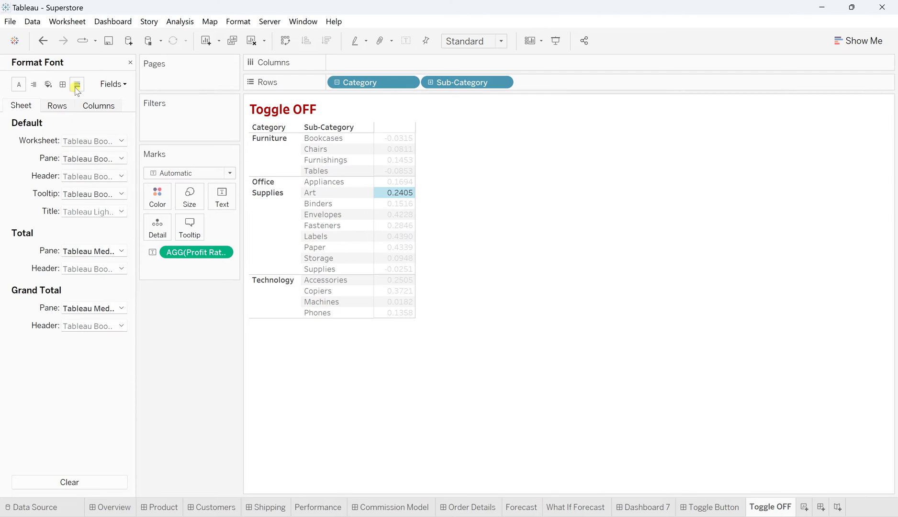
{"action": "left_click", "coordinate": [115, 84]}
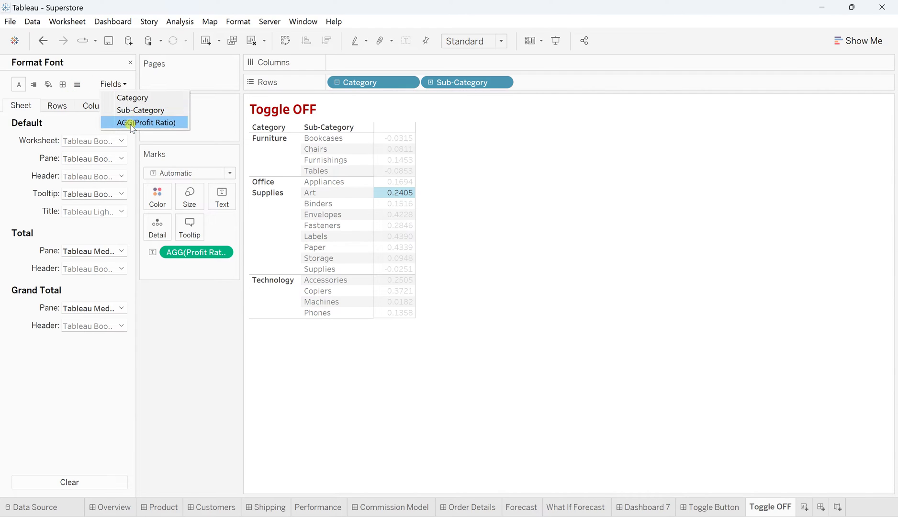
{"action": "left_click", "coordinate": [144, 123]}
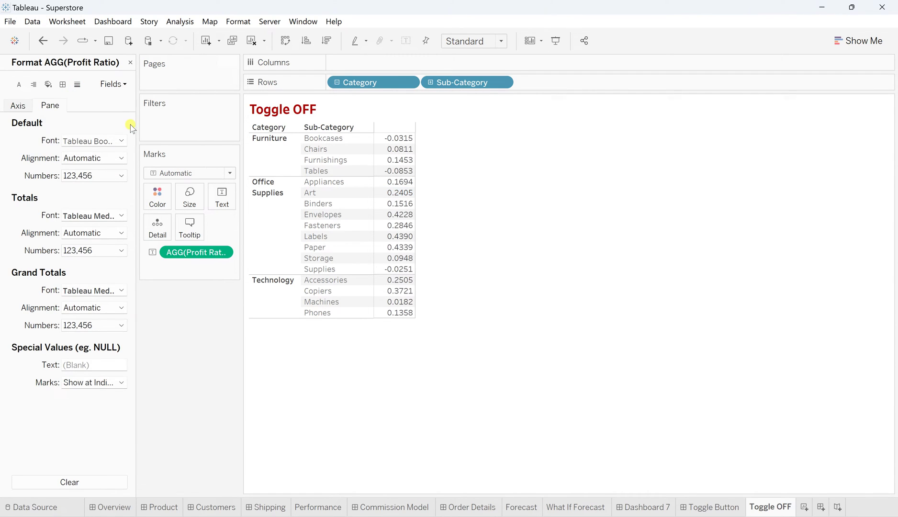
{"action": "left_click", "coordinate": [89, 175]}
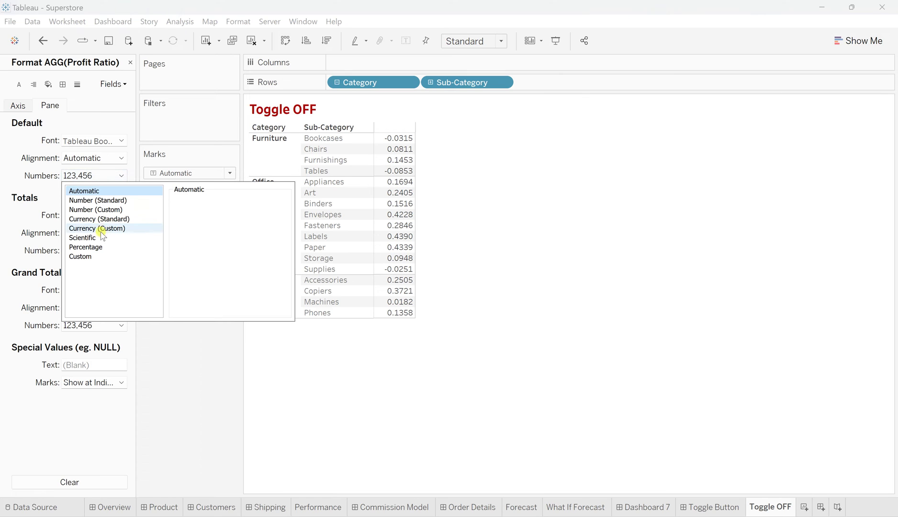
{"action": "left_click", "coordinate": [92, 248]}
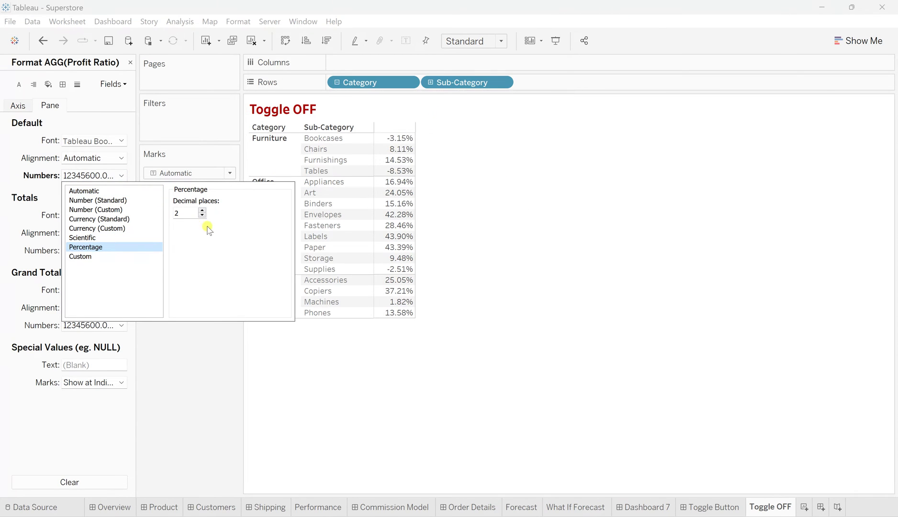
{"action": "left_click", "coordinate": [478, 210]}
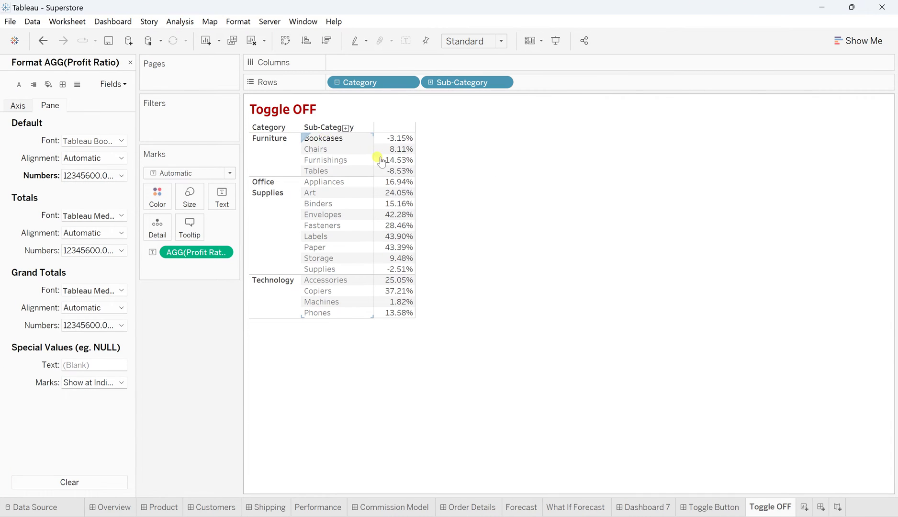
{"action": "mouse_move", "coordinate": [404, 165]}
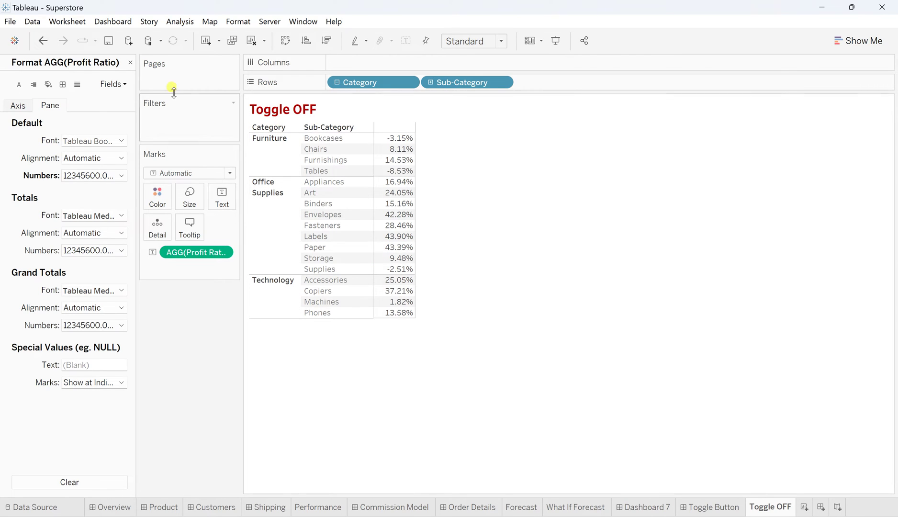
- Set Row Banding to None for both the pane and the headers of the Toggle OFF table
{"action": "right_click", "coordinate": [333, 152]}
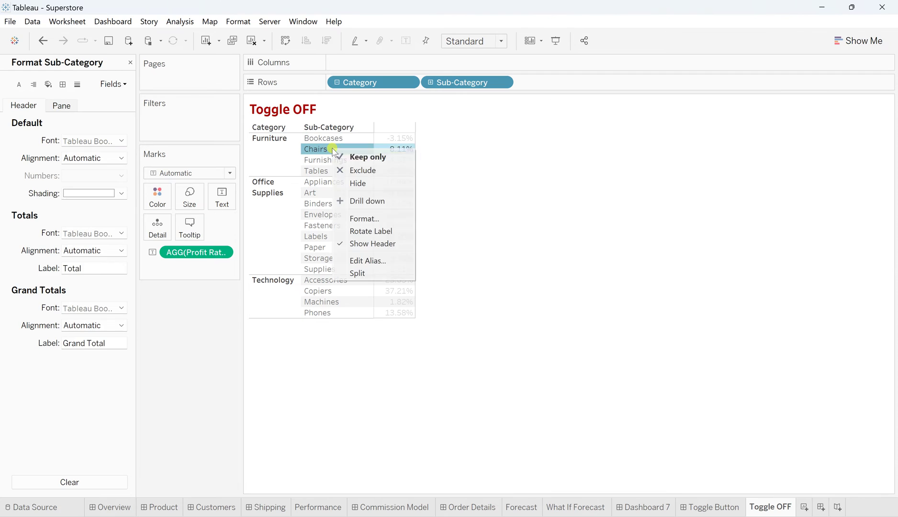
{"action": "left_click", "coordinate": [390, 220]}
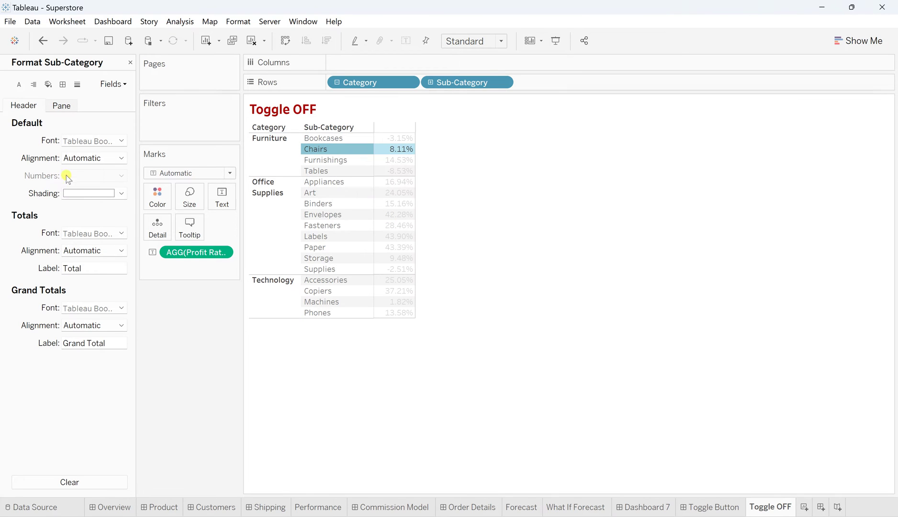
{"action": "left_click", "coordinate": [48, 85]}
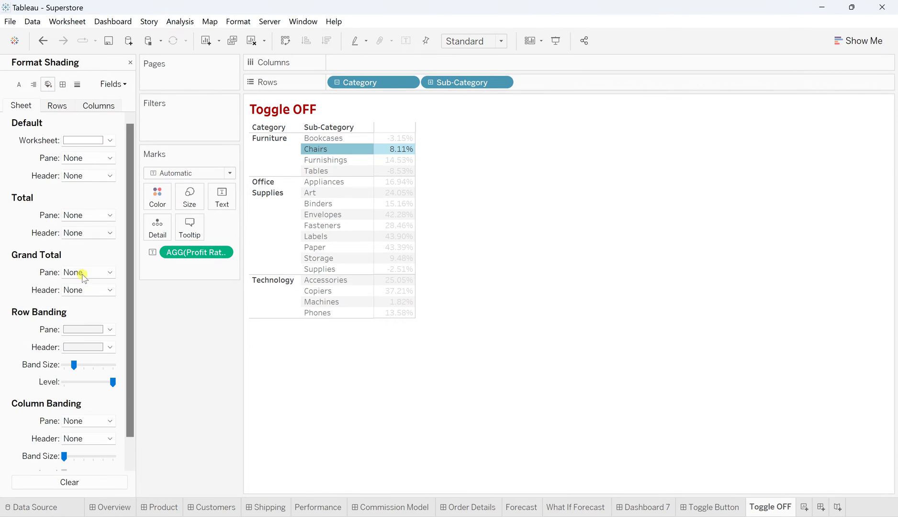
{"action": "left_click", "coordinate": [88, 329]}
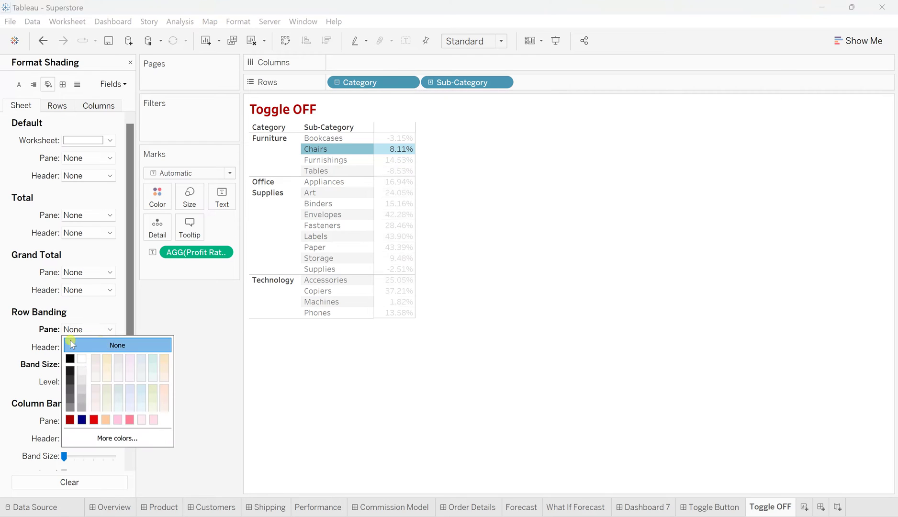
{"action": "left_click", "coordinate": [72, 345]}
{"action": "left_click", "coordinate": [87, 354]}
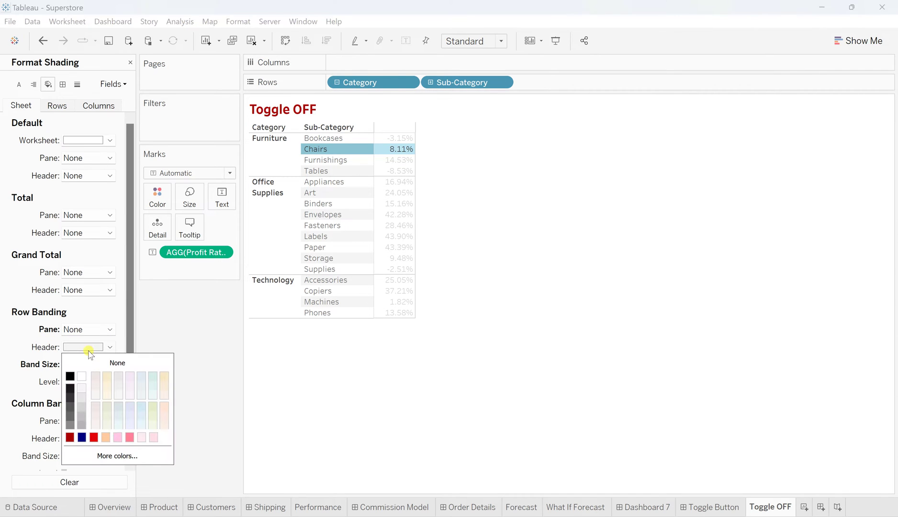
{"action": "left_click", "coordinate": [106, 363]}
{"action": "left_click", "coordinate": [309, 366]}
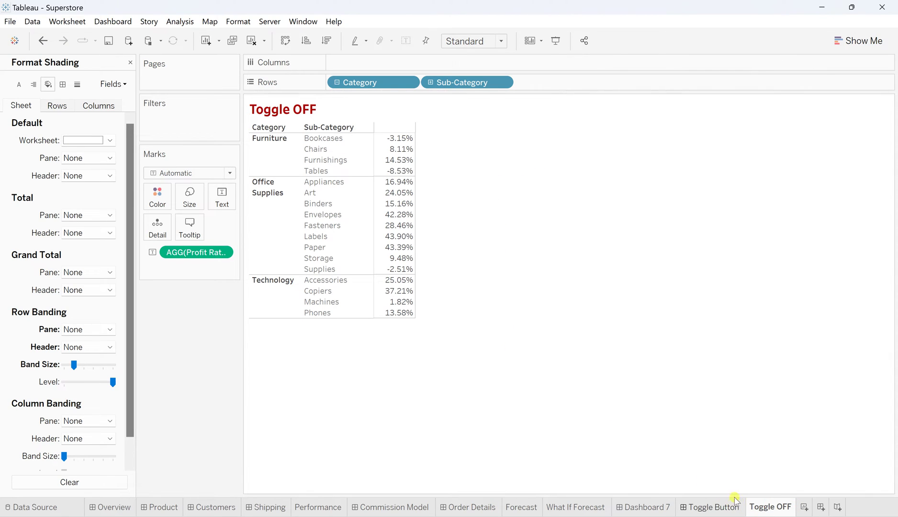
{"action": "left_click", "coordinate": [130, 62]}
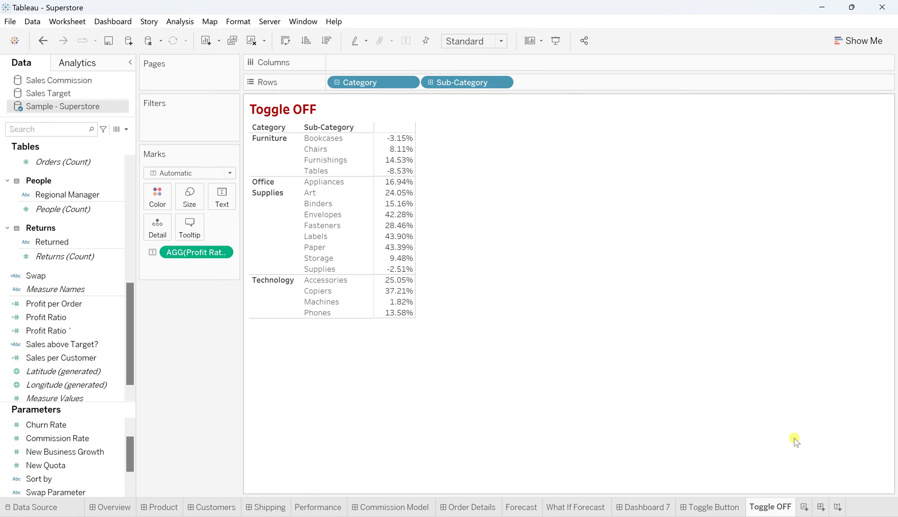
- Add another worksheet and rename it Toggle ON
{"action": "left_click", "coordinate": [804, 506]}
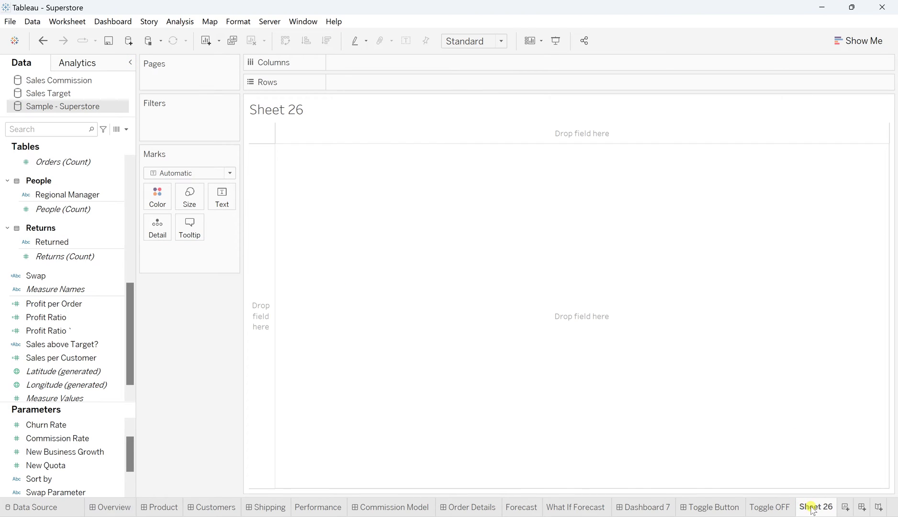
{"action": "double_click", "coordinate": [806, 505]}
{"action": "type", "text": "Toggle ON"}
{"action": "key", "text": "Return"}
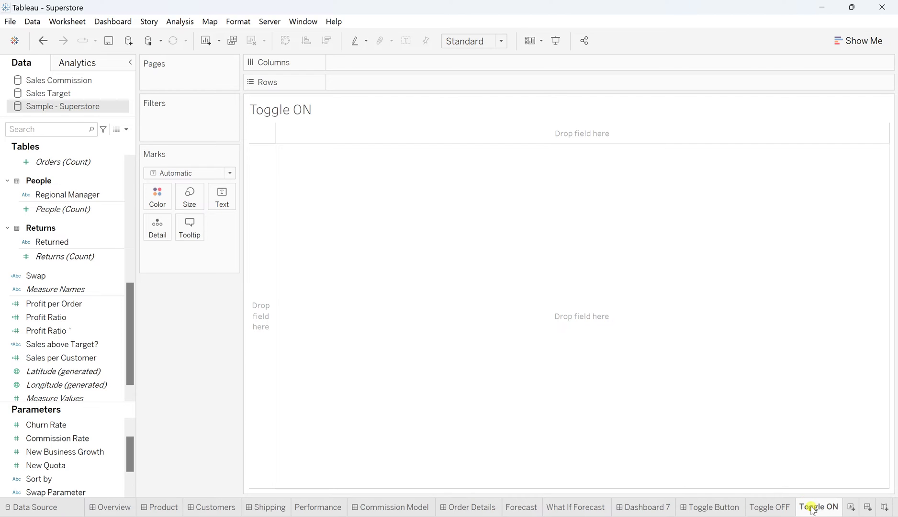
- Format the Toggle ON sheet title as bold green Tableau Semibold 15
{"action": "double_click", "coordinate": [303, 113]}
{"action": "left_click_drag", "start_coordinate": [400, 221], "coordinate": [279, 210]}
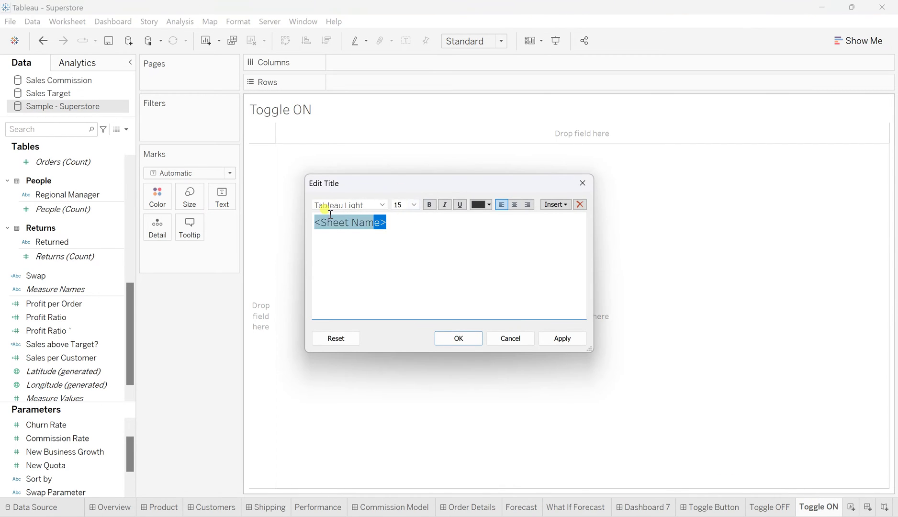
{"action": "left_click", "coordinate": [381, 205]}
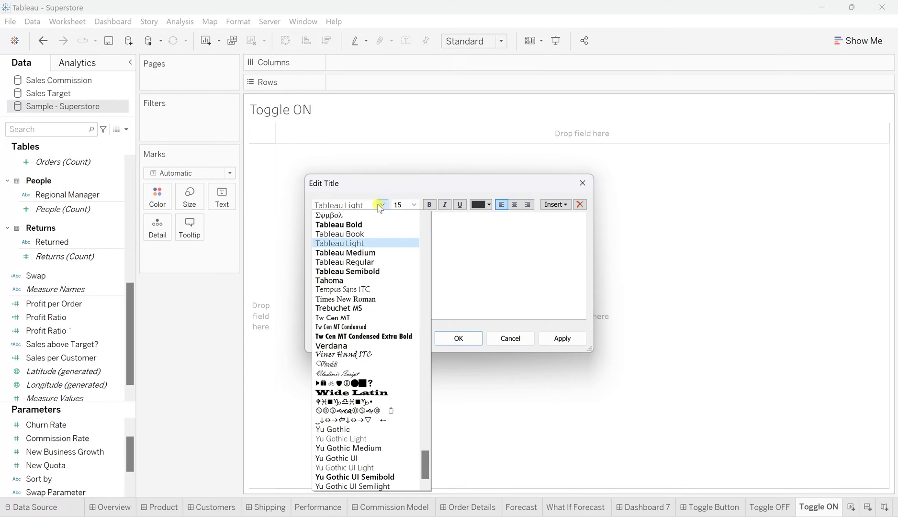
{"action": "left_click", "coordinate": [378, 265]}
{"action": "left_click", "coordinate": [430, 205]}
{"action": "left_click", "coordinate": [481, 205]}
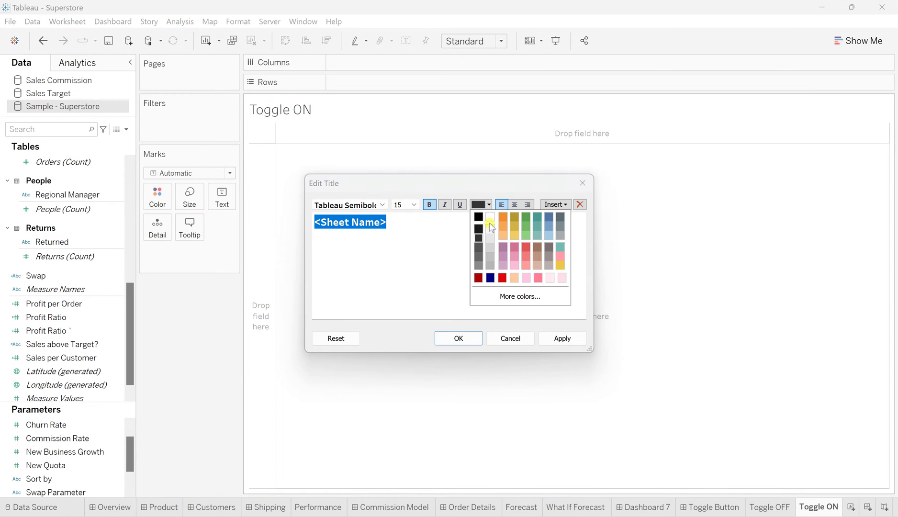
{"action": "left_click", "coordinate": [529, 220]}
{"action": "left_click", "coordinate": [562, 338]}
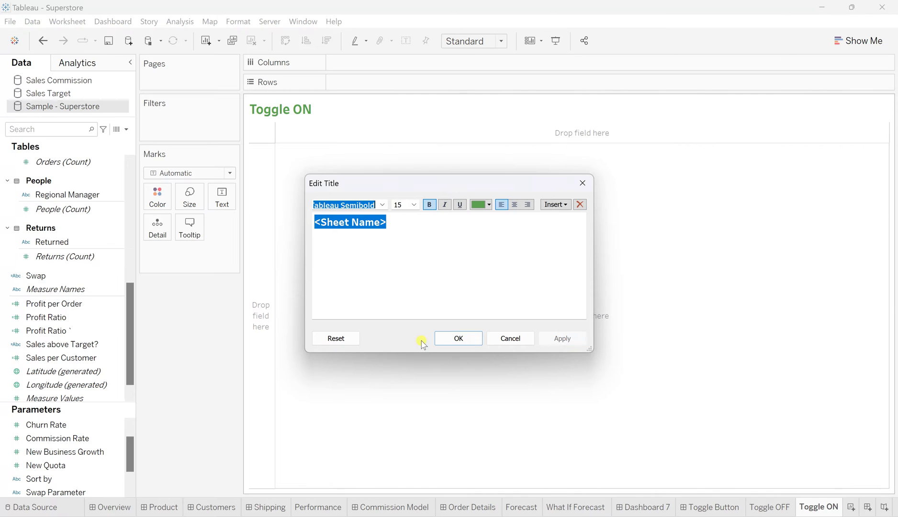
{"action": "left_click", "coordinate": [471, 335]}
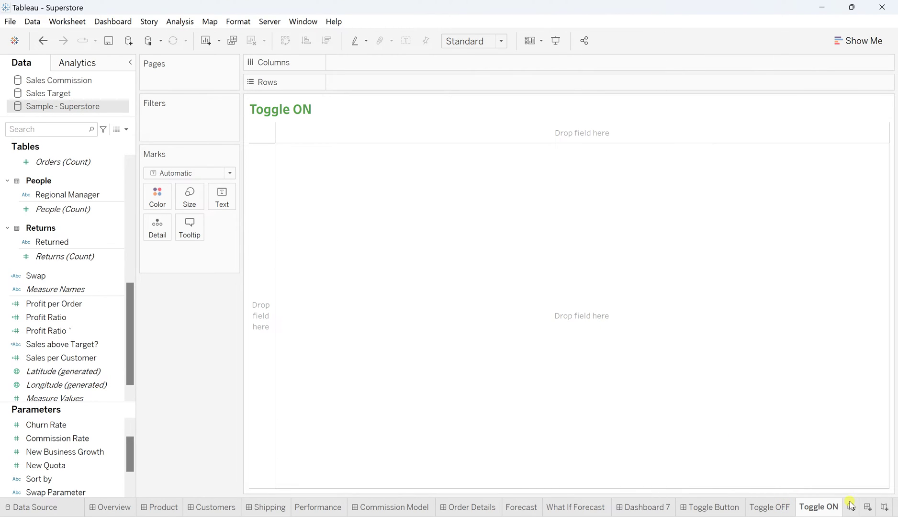
- Build the Toggle ON table with Category and Sub-Category rows and Profit Ratio values
{"action": "scroll", "coordinate": [54, 268], "scroll_direction": "up", "scroll_amount": 7}
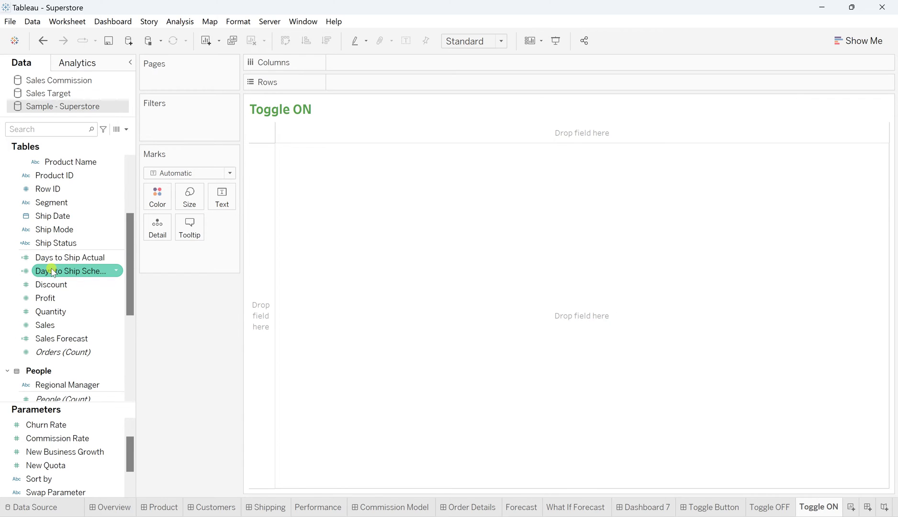
{"action": "scroll", "coordinate": [67, 203], "scroll_direction": "up", "scroll_amount": 3}
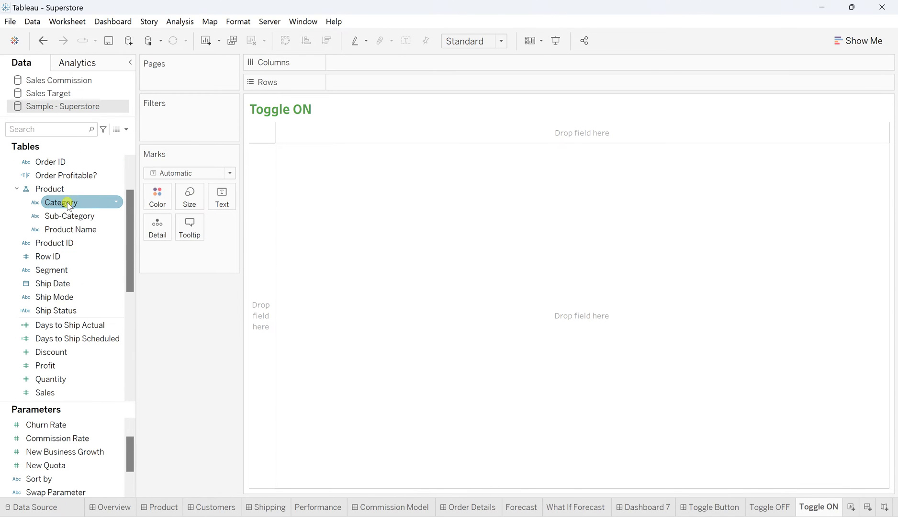
{"action": "left_click_drag", "start_coordinate": [67, 204], "coordinate": [370, 84]}
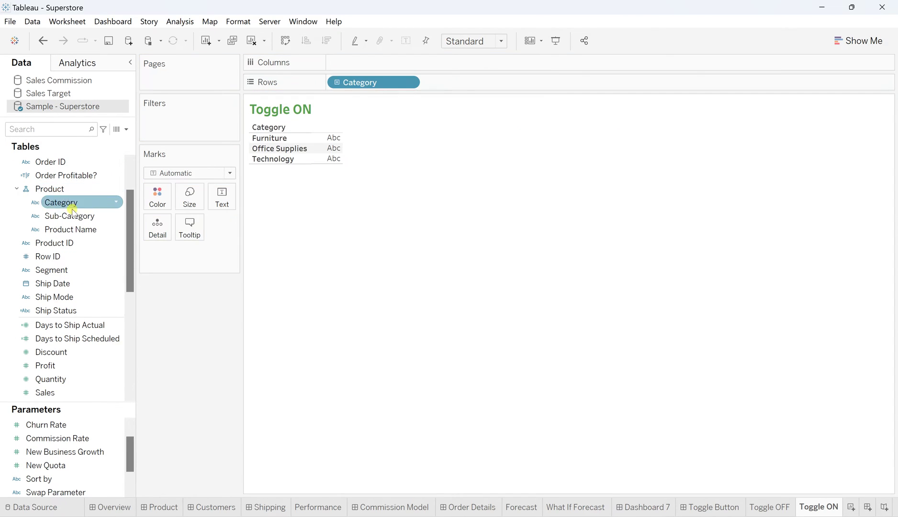
{"action": "left_click_drag", "start_coordinate": [72, 211], "coordinate": [457, 85]}
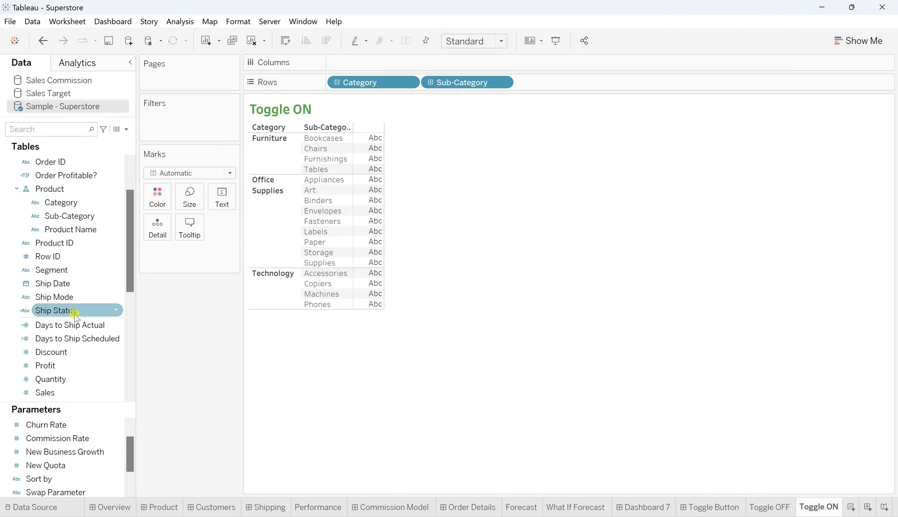
{"action": "scroll", "coordinate": [61, 362], "scroll_direction": "down", "scroll_amount": 8}
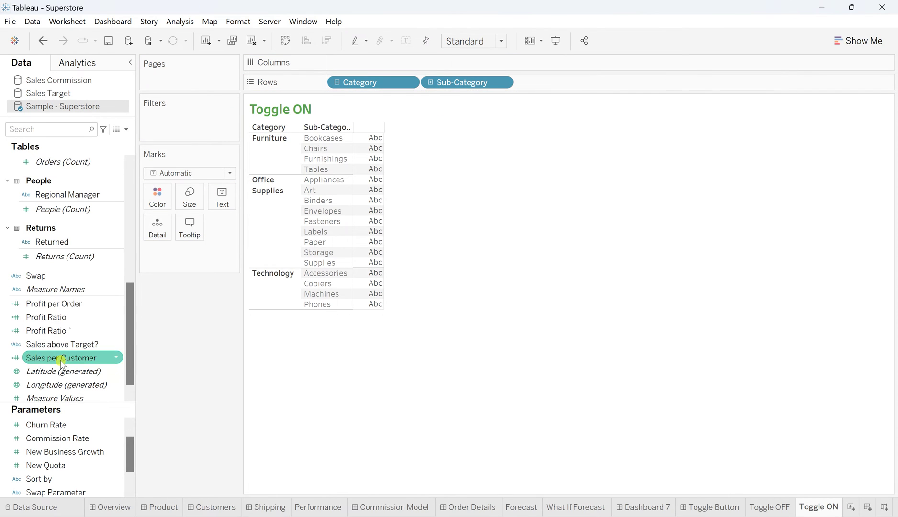
{"action": "left_click_drag", "start_coordinate": [43, 318], "coordinate": [364, 213]}
- Format AGG(Profit Ratio) as a percentage with two decimals
{"action": "right_click", "coordinate": [378, 160]}
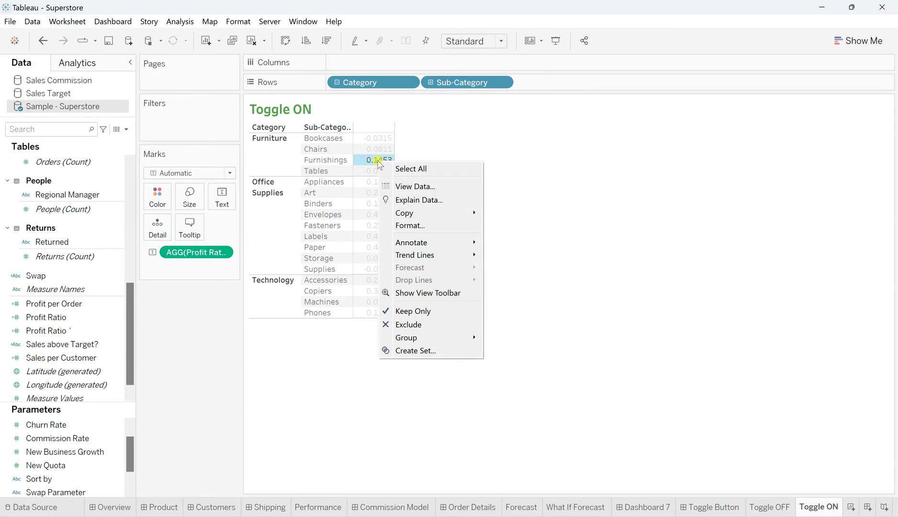
{"action": "left_click", "coordinate": [419, 226]}
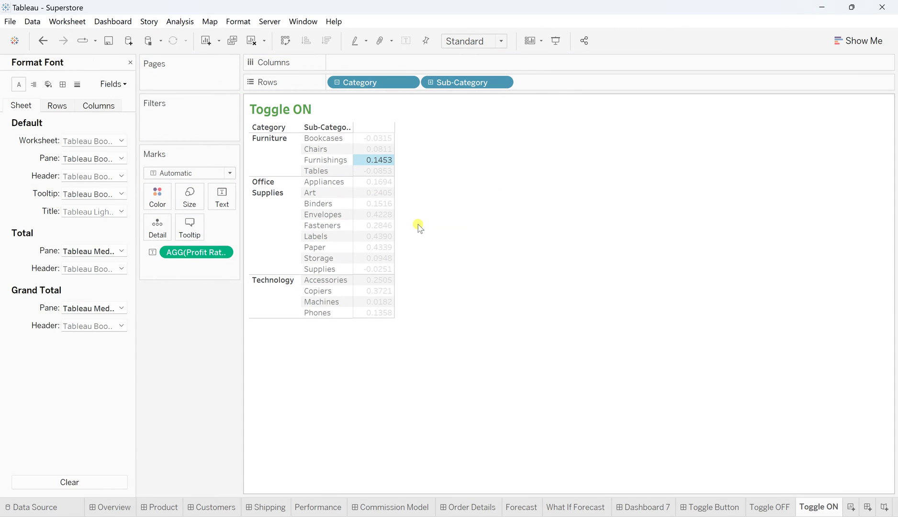
{"action": "left_click", "coordinate": [115, 84]}
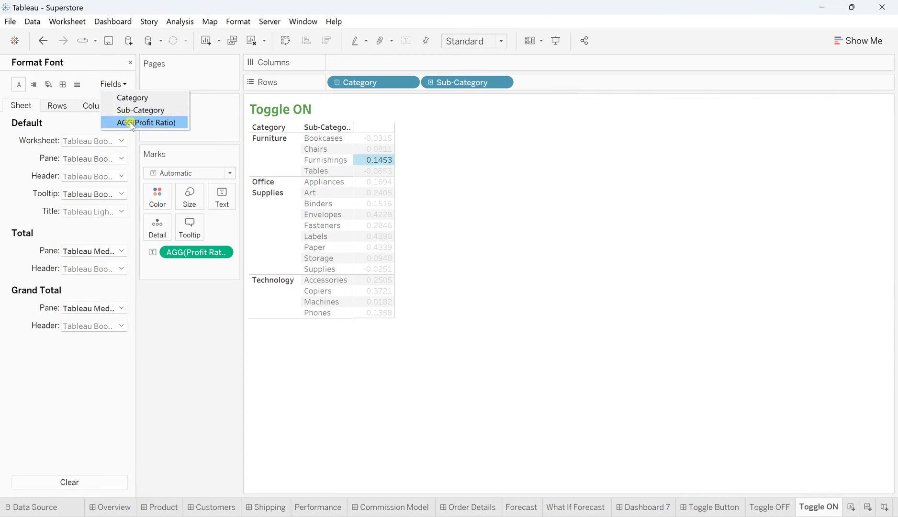
{"action": "left_click", "coordinate": [132, 123]}
{"action": "left_click", "coordinate": [86, 175]}
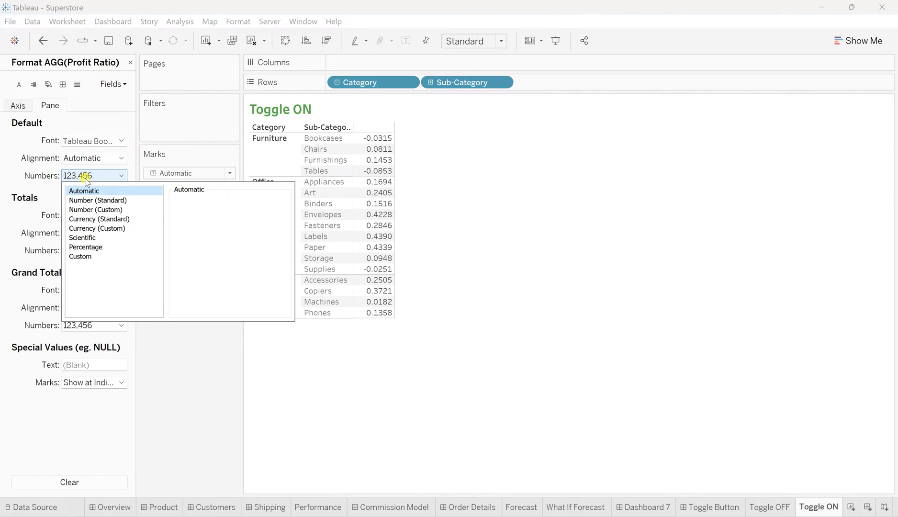
{"action": "left_click", "coordinate": [86, 247]}
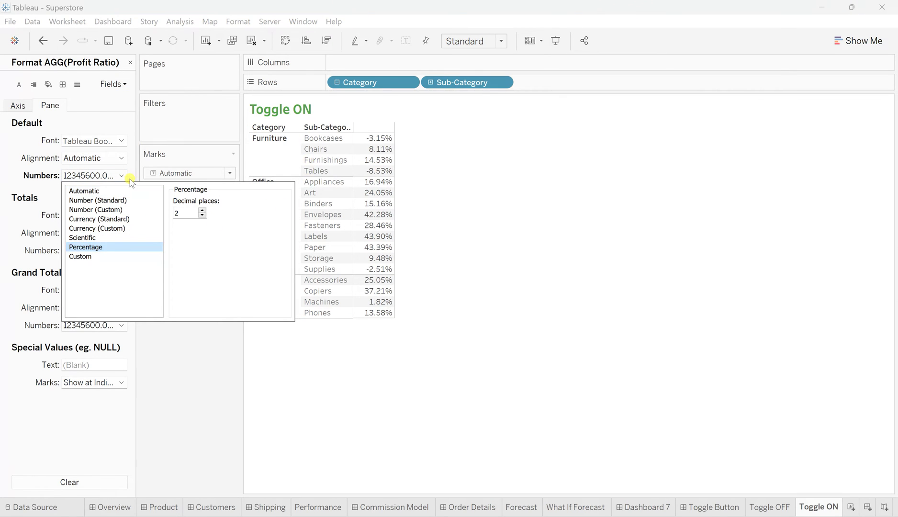
{"action": "left_click", "coordinate": [240, 392]}
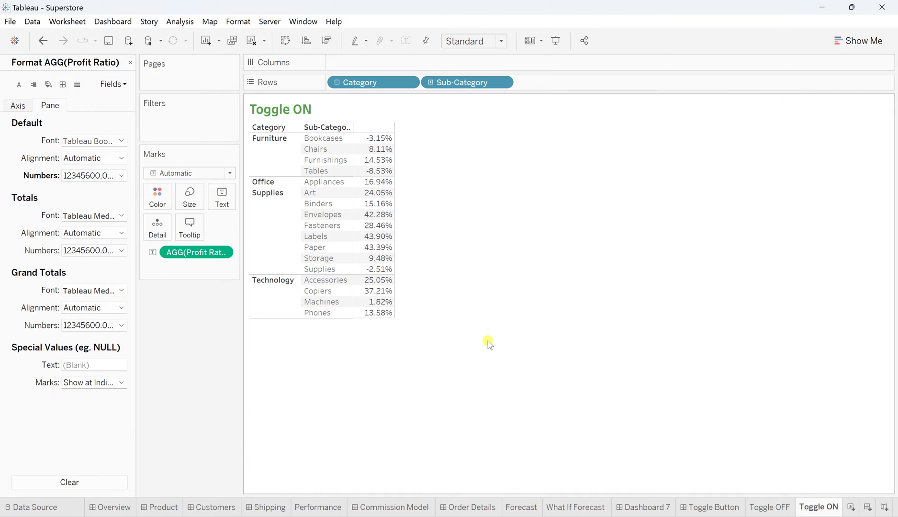
{"action": "left_click", "coordinate": [131, 63]}
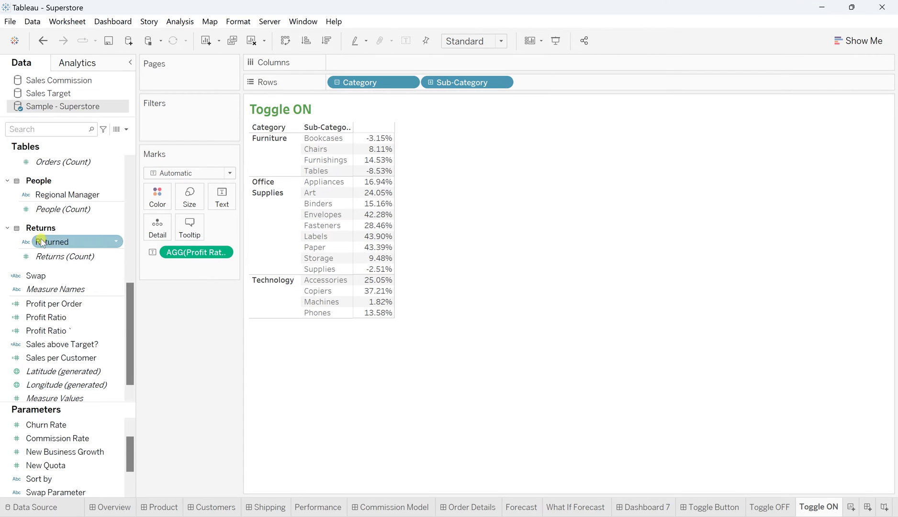
- Add a Profit Ratio filter set to At least 0.00
{"action": "left_click_drag", "start_coordinate": [42, 320], "coordinate": [162, 128]}
{"action": "left_click", "coordinate": [411, 203]}
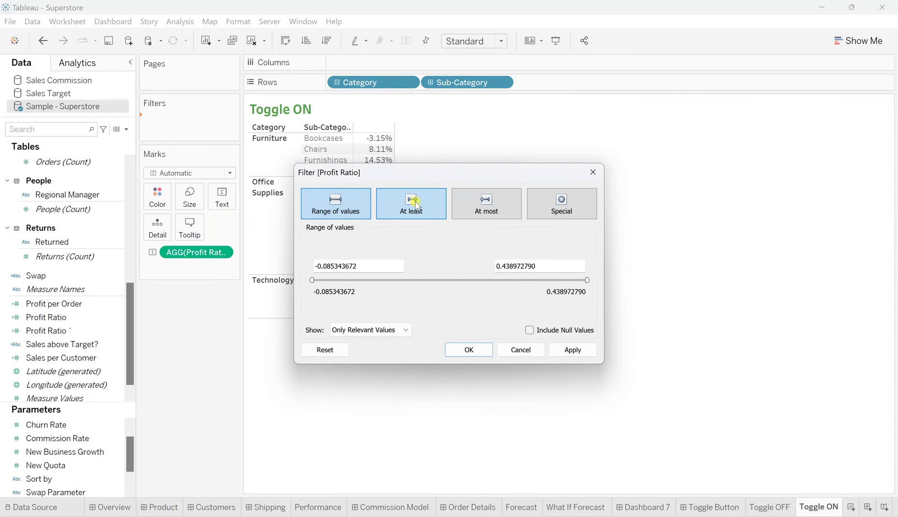
{"action": "left_click_drag", "start_coordinate": [387, 265], "coordinate": [276, 267]}
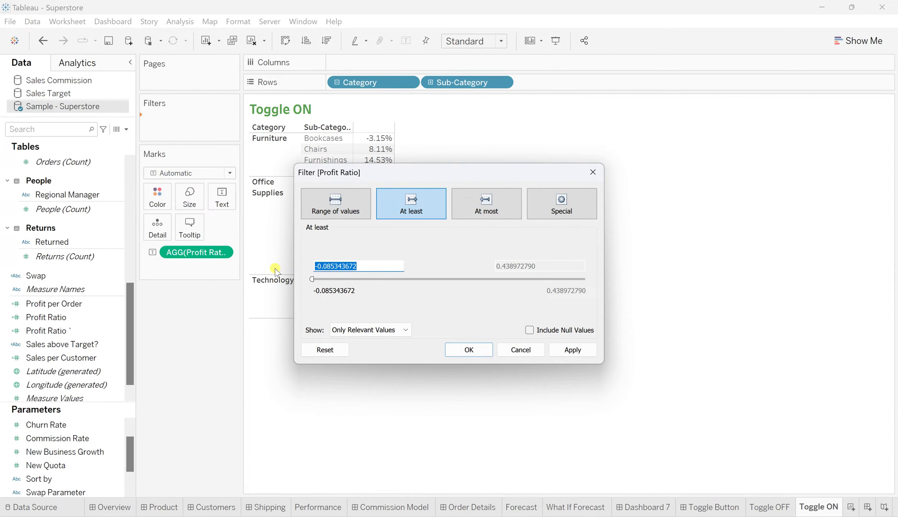
{"action": "type", "text": "0.00"}
{"action": "left_click", "coordinate": [572, 350]}
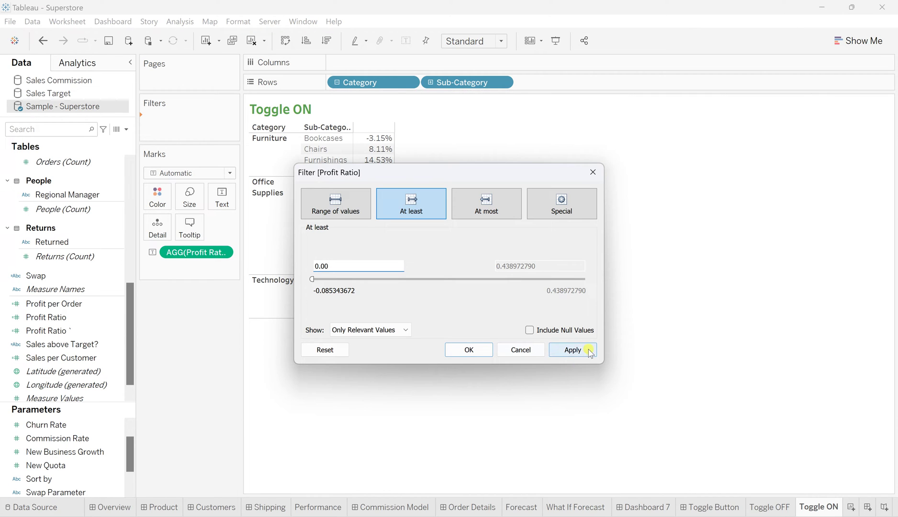
{"action": "left_click", "coordinate": [471, 350]}
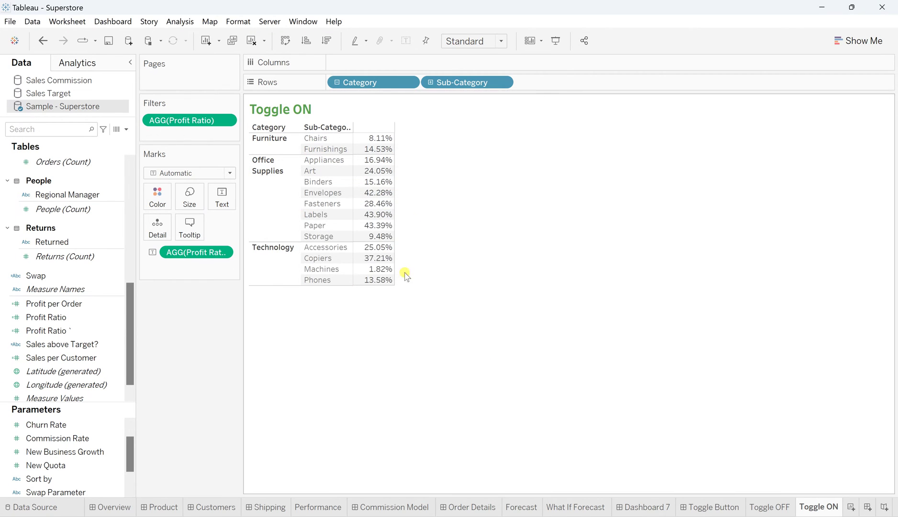
{"action": "mouse_move", "coordinate": [354, 156]}
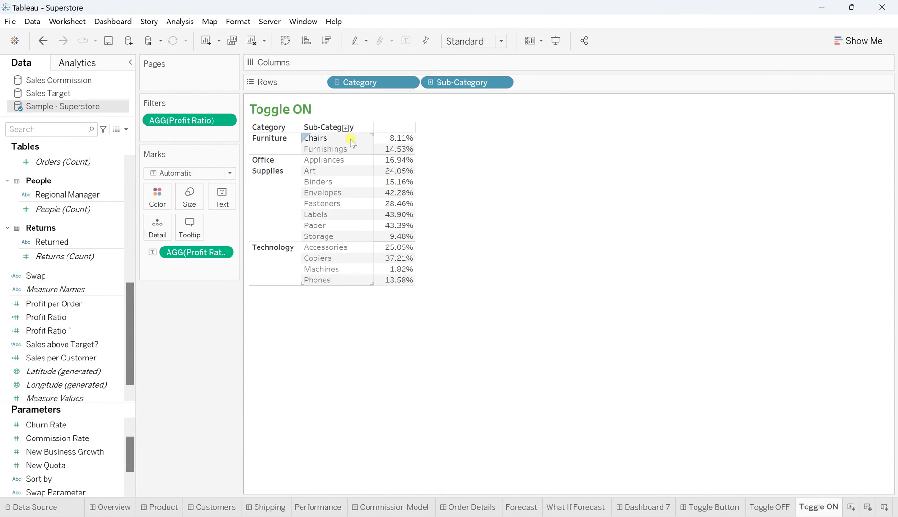
{"action": "left_click", "coordinate": [769, 507]}
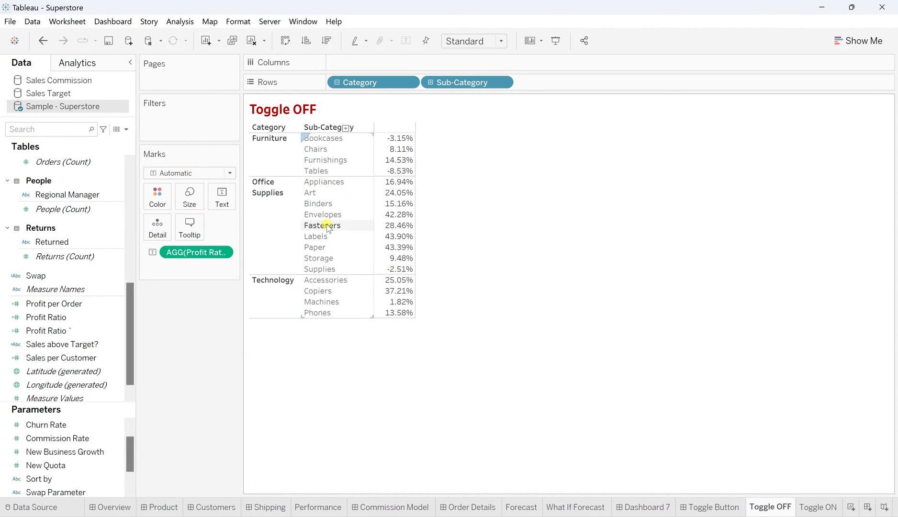
{"action": "left_click", "coordinate": [818, 506]}
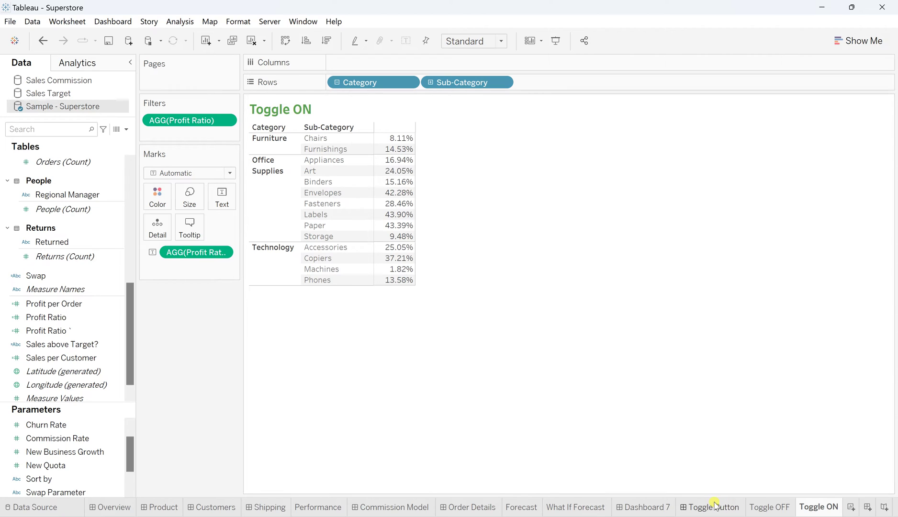
- Create a new dashboard with a Vertical container holding Toggle ON above Toggle OFF
{"action": "mouse_move", "coordinate": [714, 505]}
{"action": "left_click", "coordinate": [867, 507]}
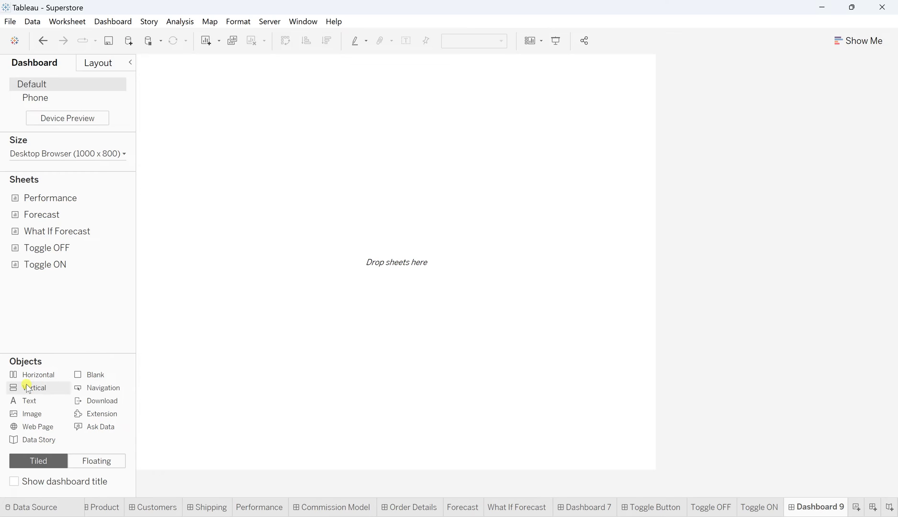
{"action": "left_click_drag", "start_coordinate": [27, 387], "coordinate": [355, 233]}
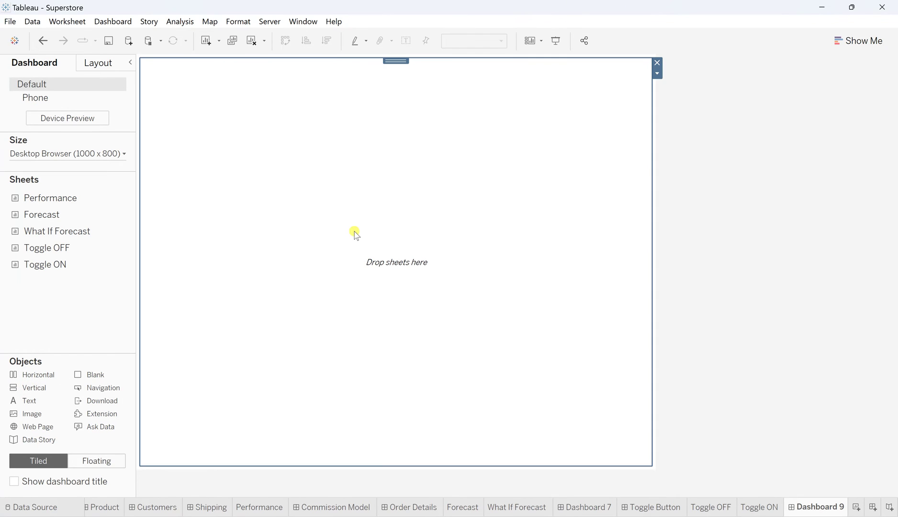
{"action": "double_click", "coordinate": [30, 247]}
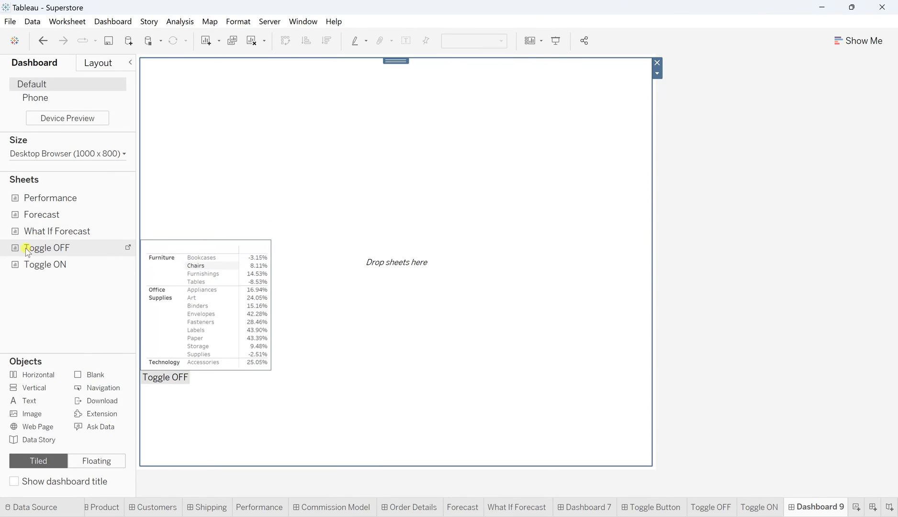
{"action": "double_click", "coordinate": [29, 265]}
{"action": "left_click_drag", "start_coordinate": [30, 265], "coordinate": [368, 191]}
{"action": "left_click_drag", "start_coordinate": [43, 250], "coordinate": [351, 319]}
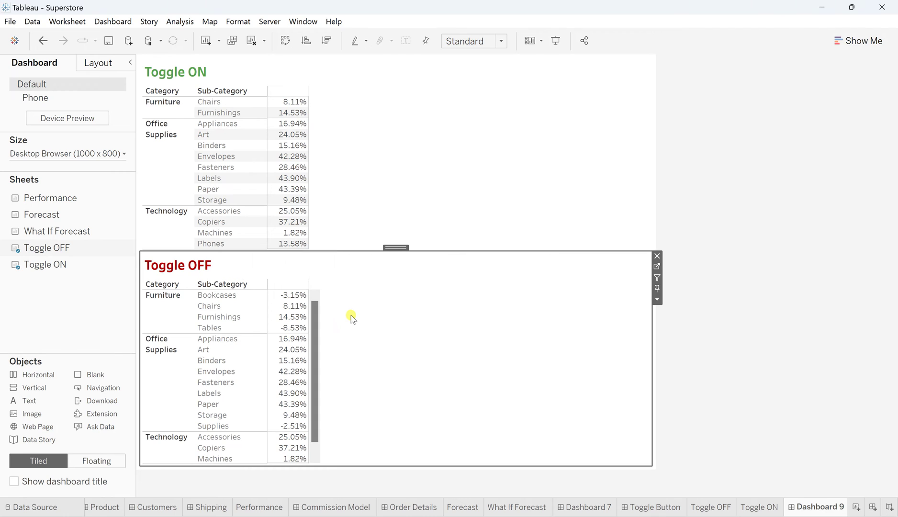
- Float Toggle OFF over the Toggle ON table at top-left, stretched to the dashboard width
{"action": "left_click", "coordinate": [656, 300]}
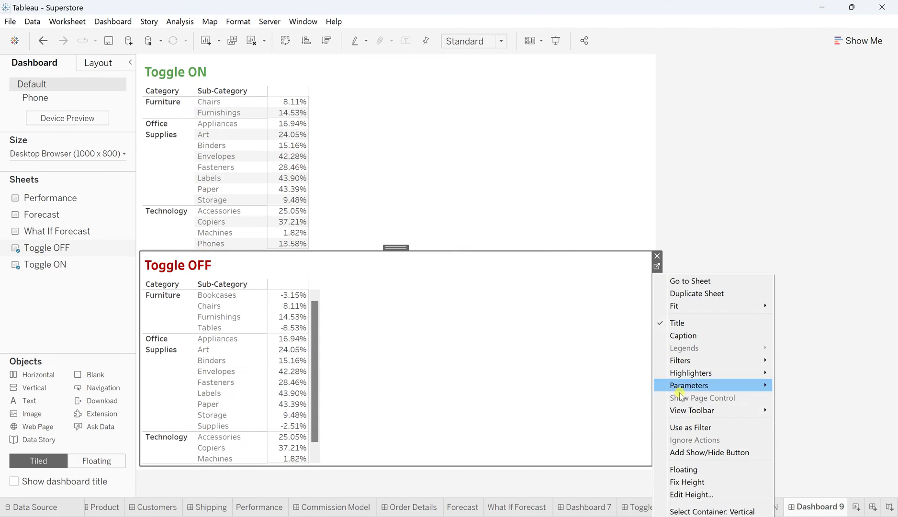
{"action": "left_click", "coordinate": [668, 470]}
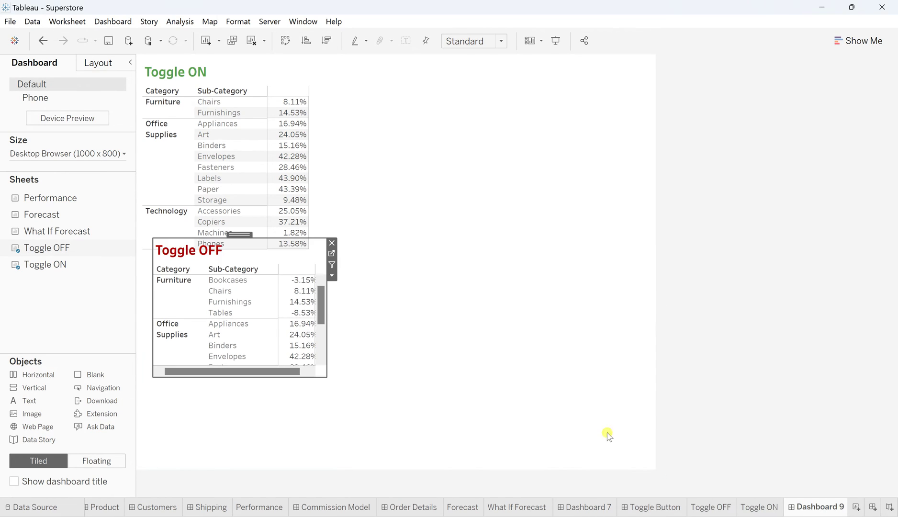
{"action": "left_click_drag", "start_coordinate": [238, 233], "coordinate": [224, 53]}
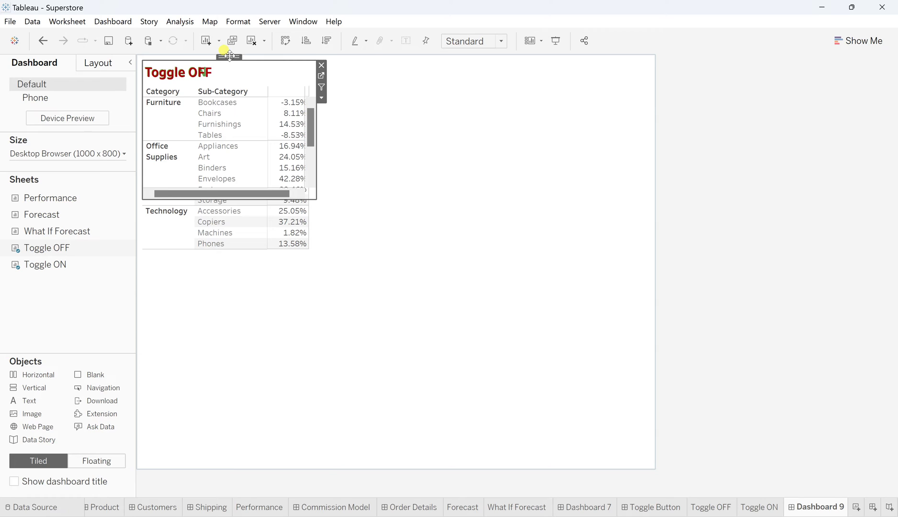
{"action": "left_click_drag", "start_coordinate": [229, 55], "coordinate": [228, 57]}
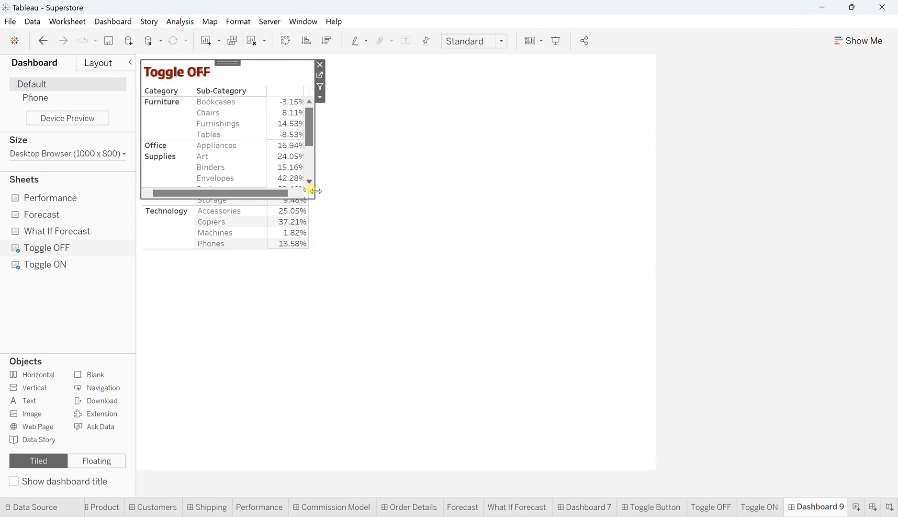
{"action": "left_click_drag", "start_coordinate": [313, 197], "coordinate": [651, 248]}
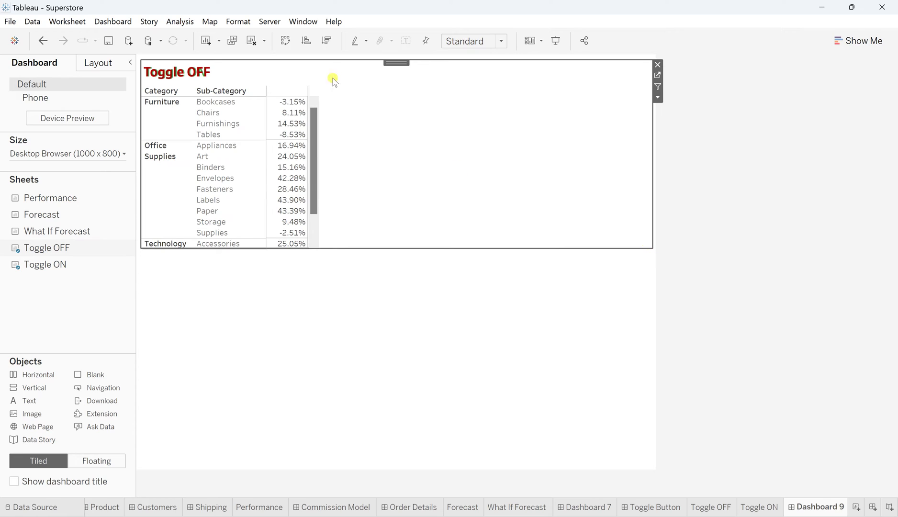
{"action": "left_click", "coordinate": [657, 97]}
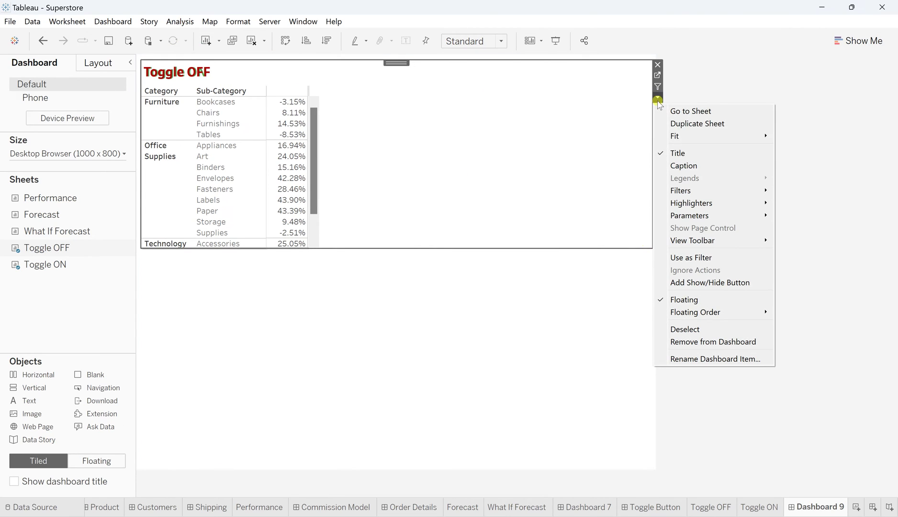
- Hide the Toggle OFF title, then check the Toggle Button dashboard and return to Dashboard 9
{"action": "left_click", "coordinate": [676, 153]}
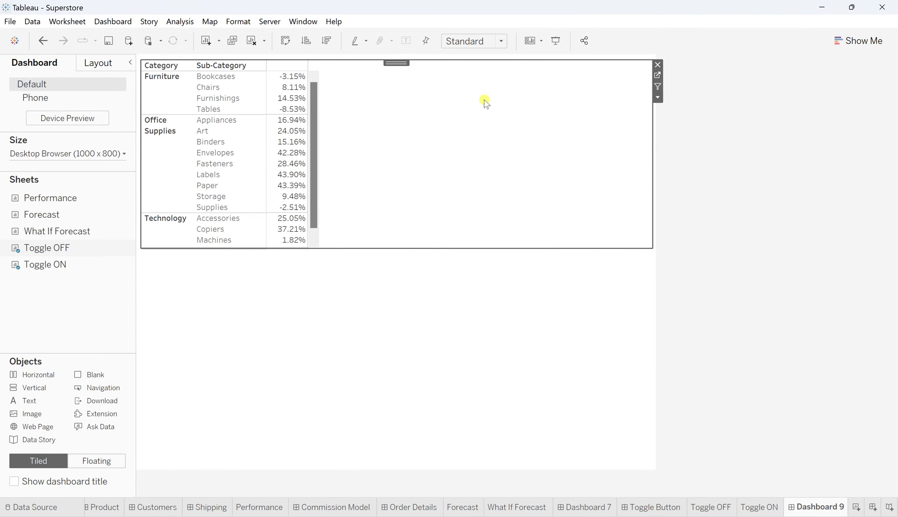
{"action": "left_click", "coordinate": [723, 128]}
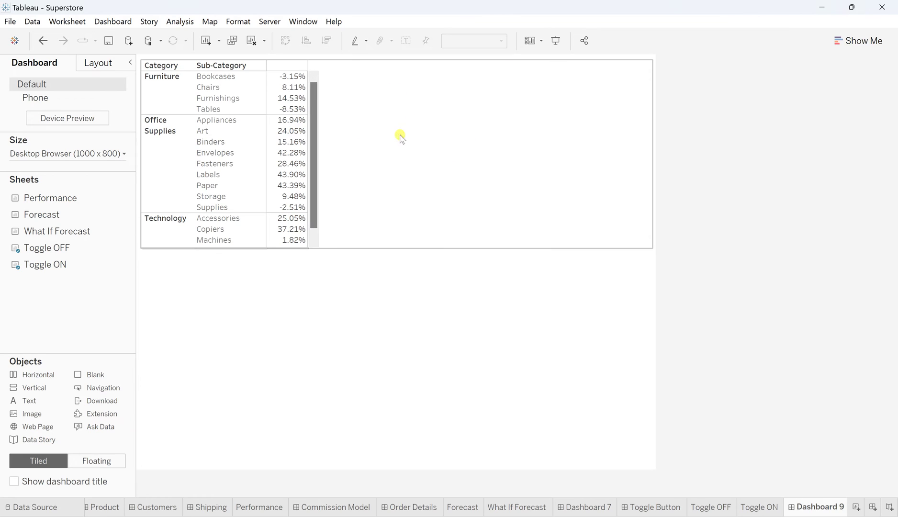
{"action": "left_click", "coordinate": [400, 146]}
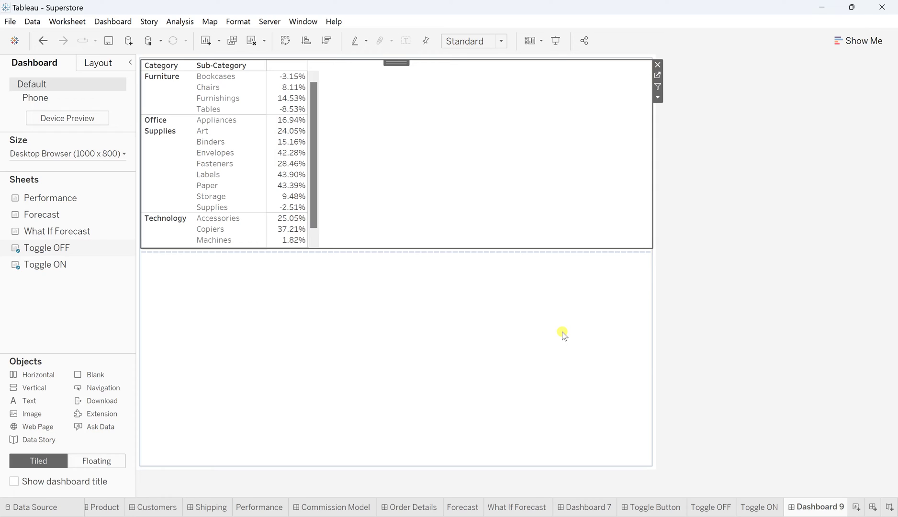
{"action": "left_click", "coordinate": [658, 507]}
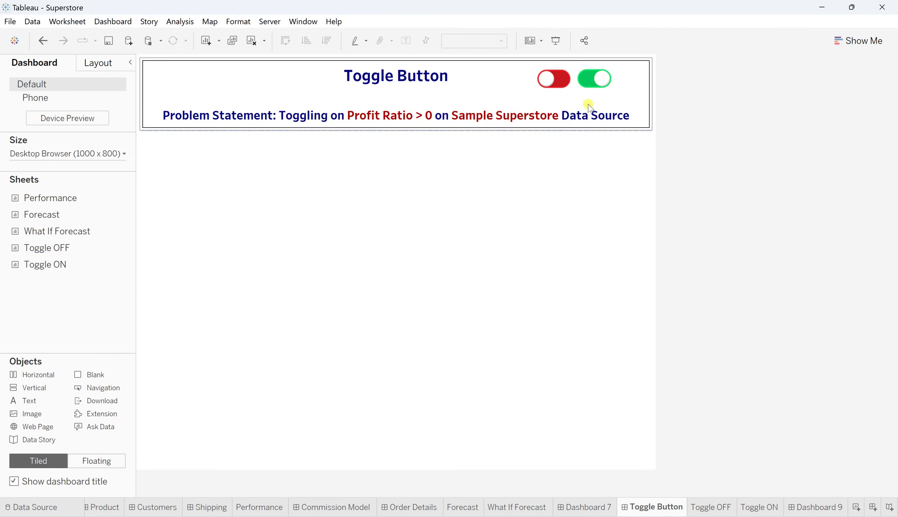
{"action": "left_click", "coordinate": [820, 507]}
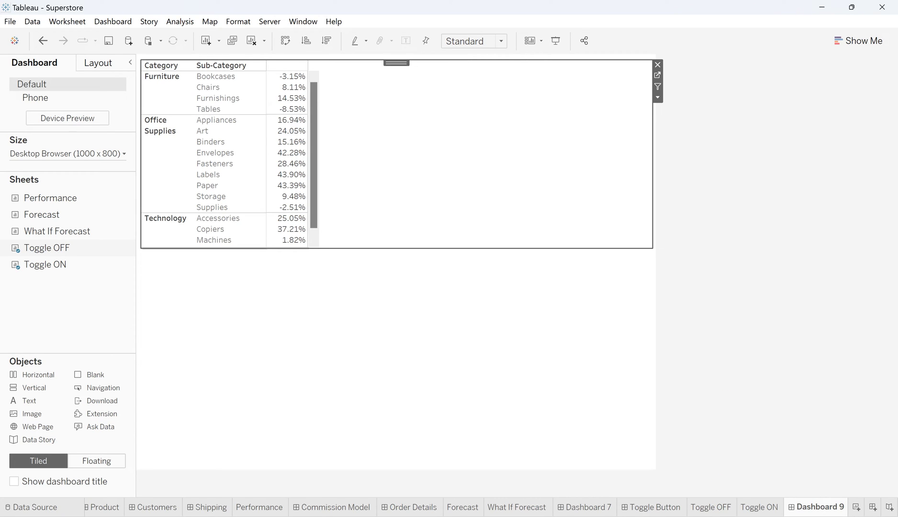
- In Chrome, search Google Images for 'toggle button transparent background'
{"action": "key", "text": "alt+Tab"}
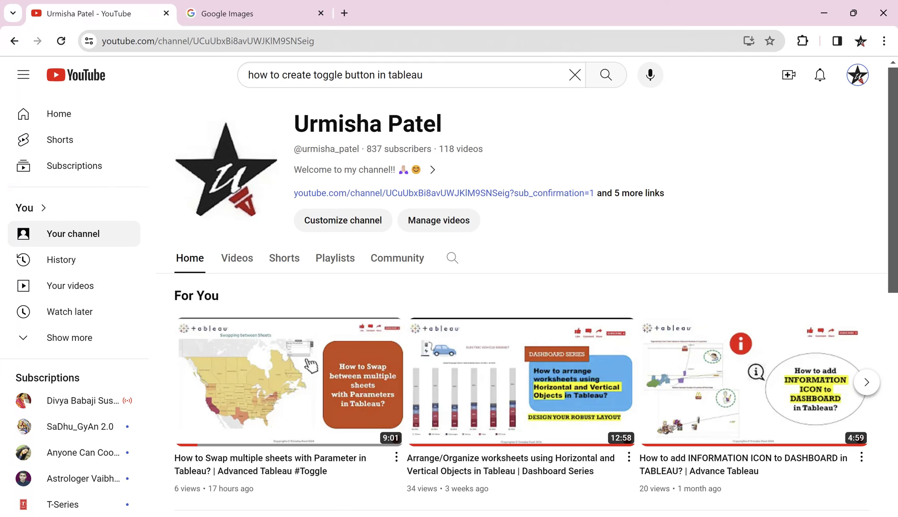
{"action": "left_click", "coordinate": [251, 9]}
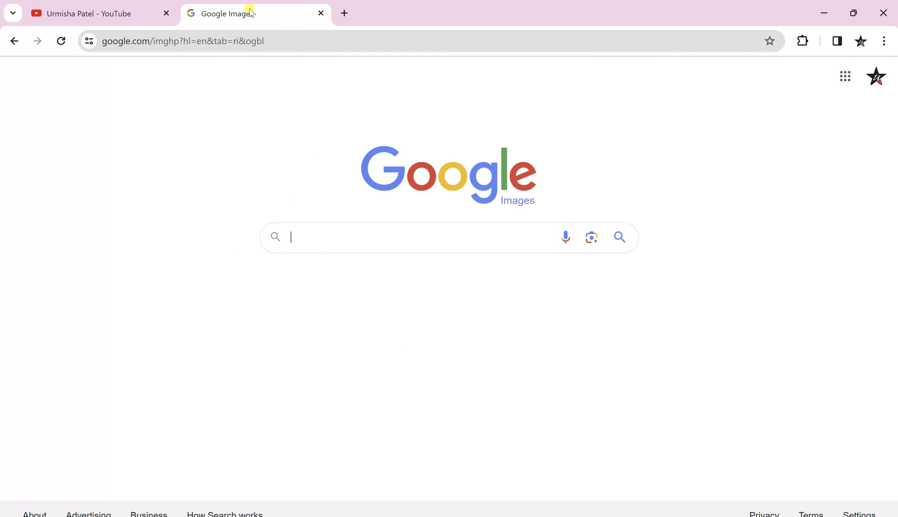
{"action": "left_click", "coordinate": [376, 242]}
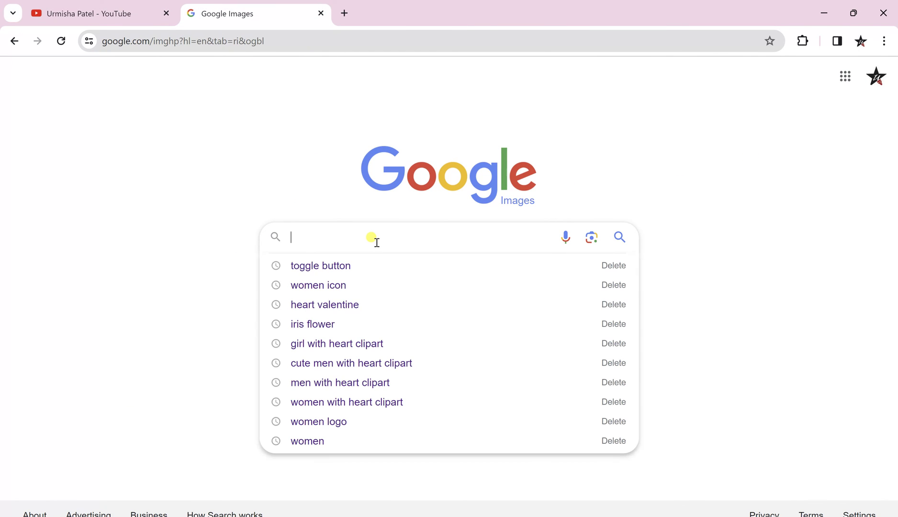
{"action": "type", "text": "toggle "}
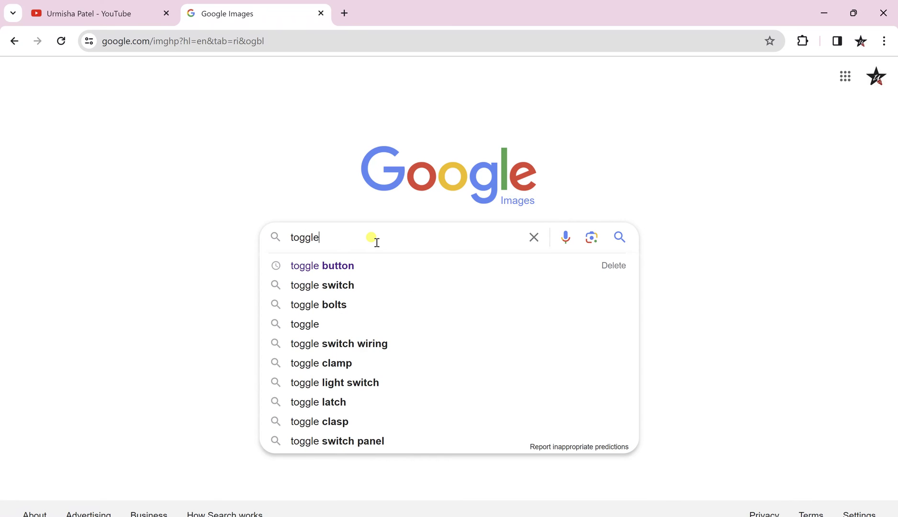
{"action": "type", "text": "button "}
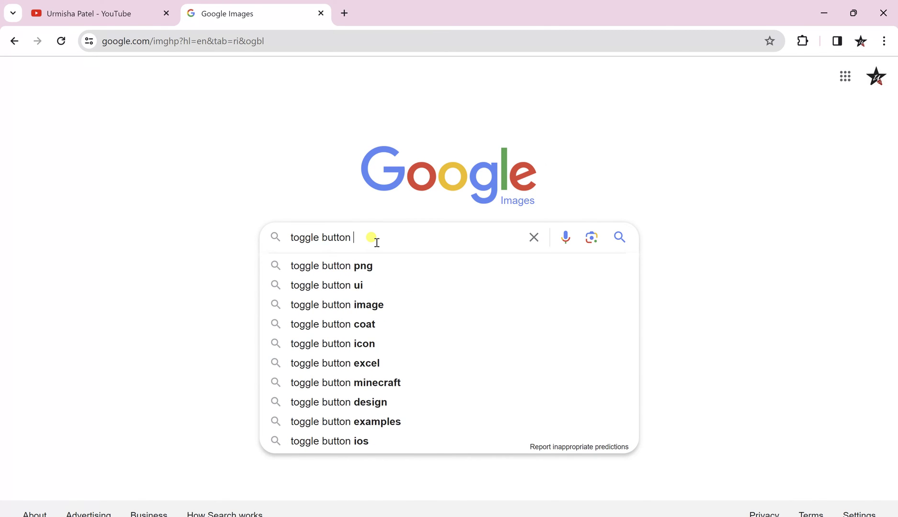
{"action": "type", "text": "transparent"}
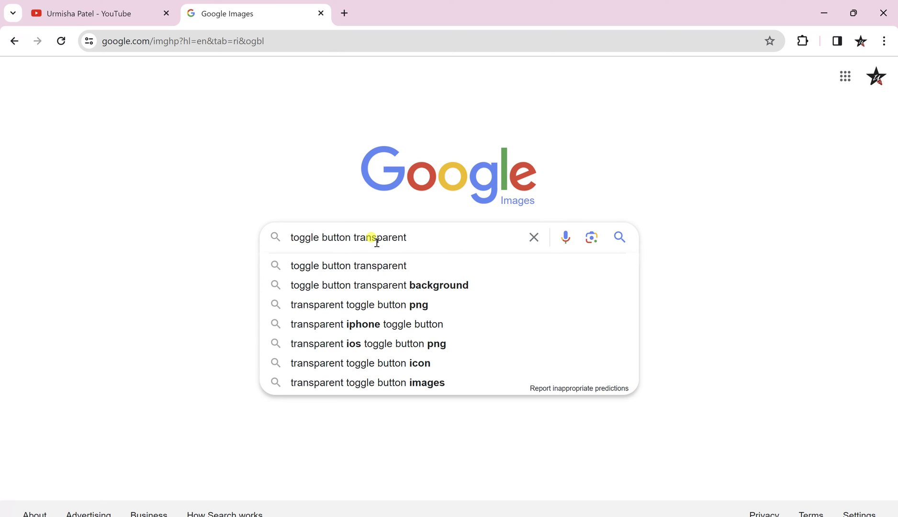
{"action": "key", "text": "Down"}
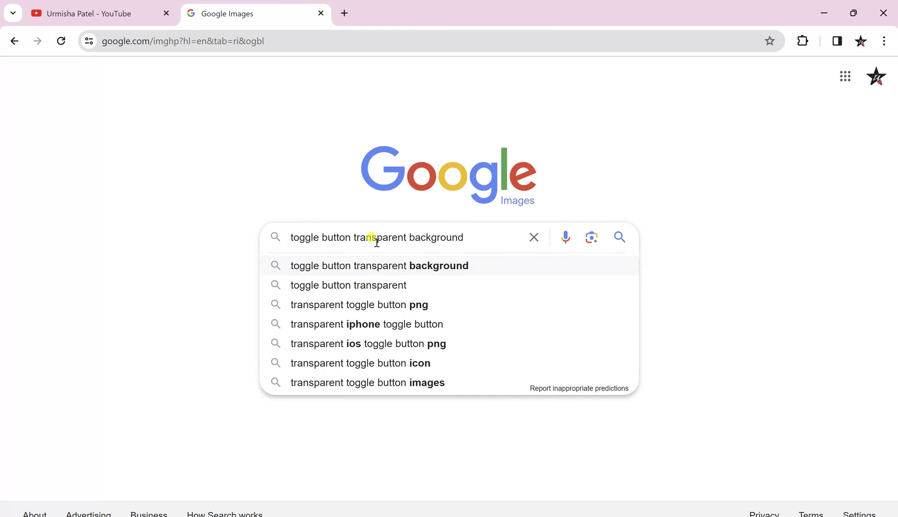
{"action": "key", "text": "Return"}
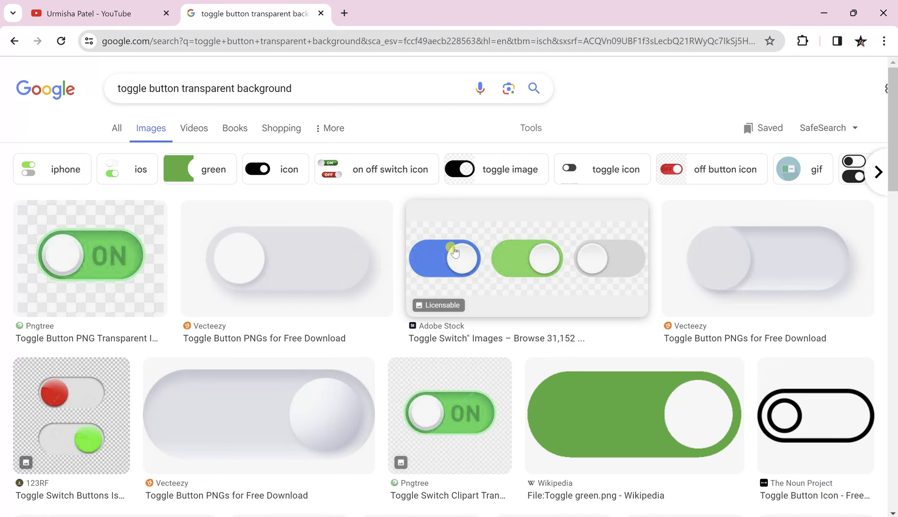
- Browse the toggle button image results, then return to Tableau
{"action": "scroll", "coordinate": [543, 392], "scroll_direction": "down", "scroll_amount": 5}
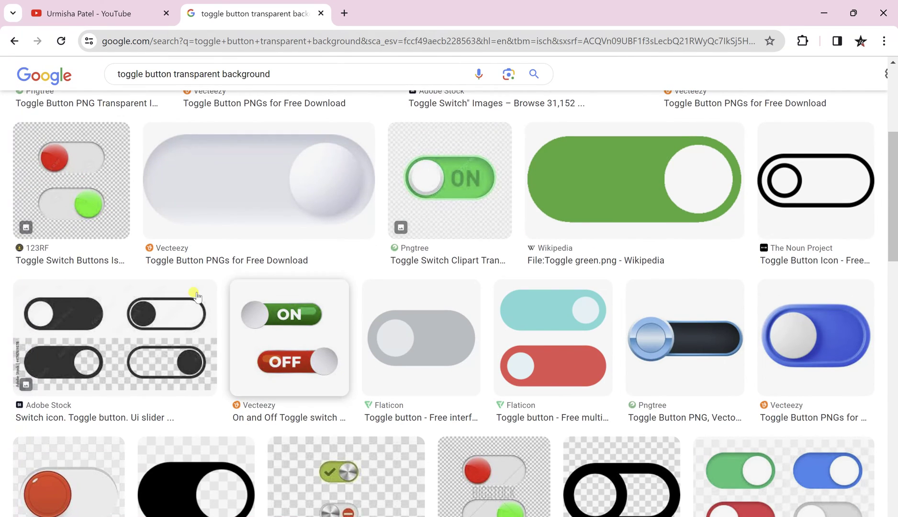
{"action": "scroll", "coordinate": [500, 380], "scroll_direction": "down", "scroll_amount": 6}
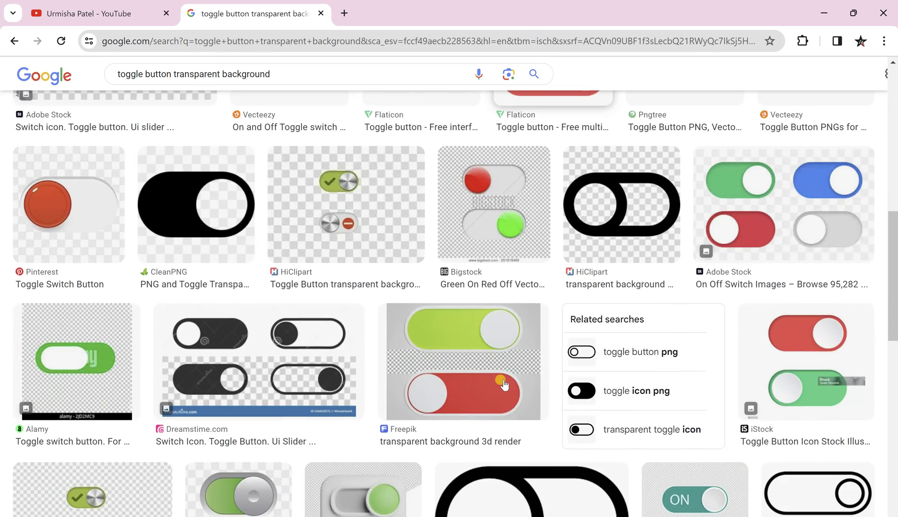
{"action": "scroll", "coordinate": [503, 384], "scroll_direction": "down", "scroll_amount": 6}
{"action": "scroll", "coordinate": [504, 384], "scroll_direction": "up", "scroll_amount": 5}
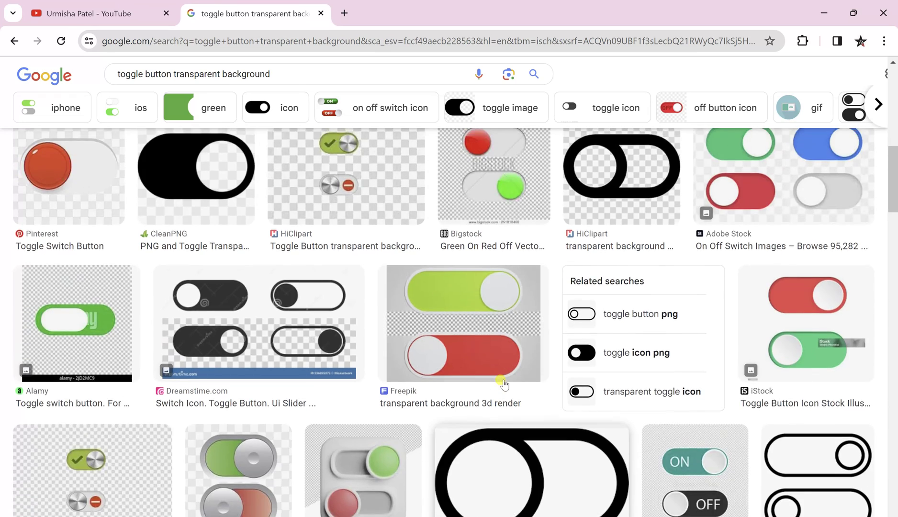
{"action": "scroll", "coordinate": [504, 384], "scroll_direction": "up", "scroll_amount": 10}
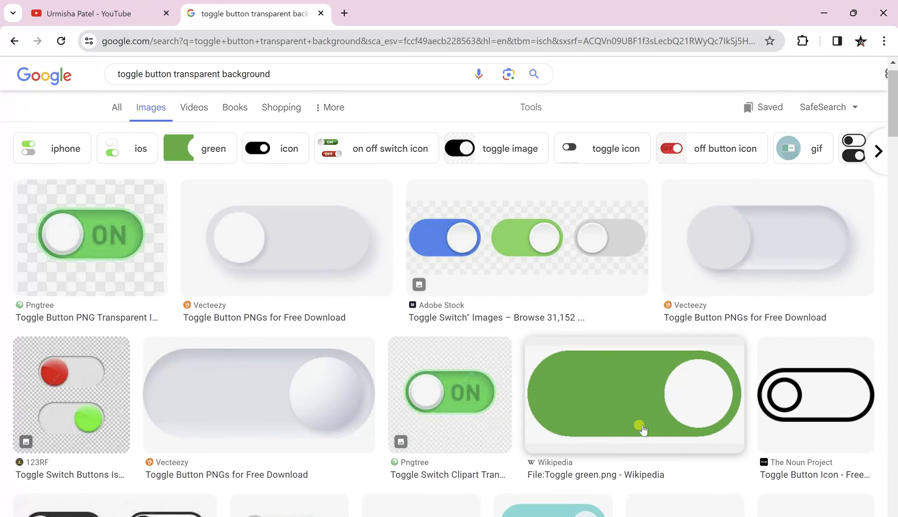
{"action": "scroll", "coordinate": [526, 481], "scroll_direction": "down", "scroll_amount": 8}
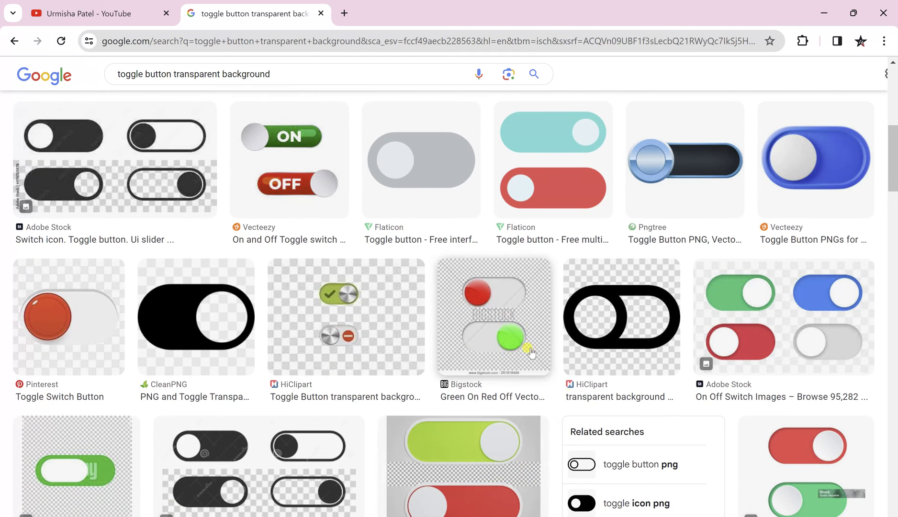
{"action": "scroll", "coordinate": [490, 454], "scroll_direction": "down", "scroll_amount": 6}
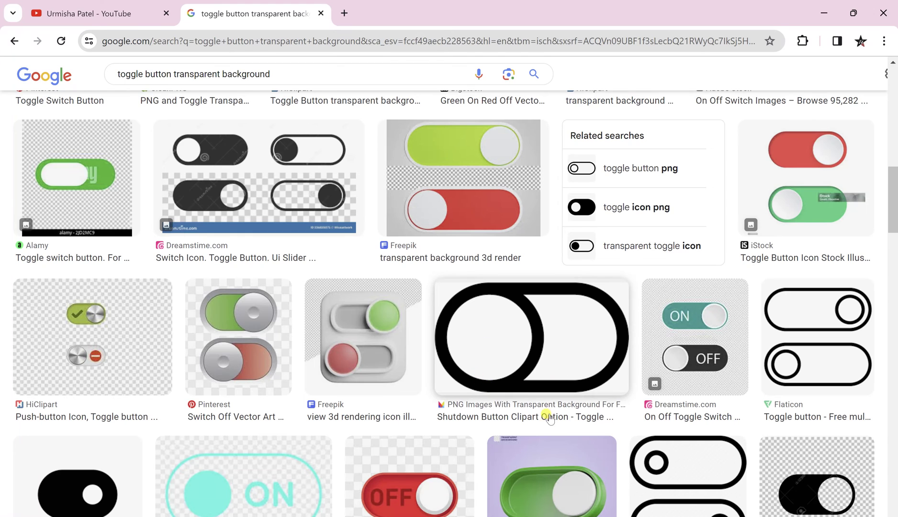
{"action": "scroll", "coordinate": [549, 419], "scroll_direction": "down", "scroll_amount": 12}
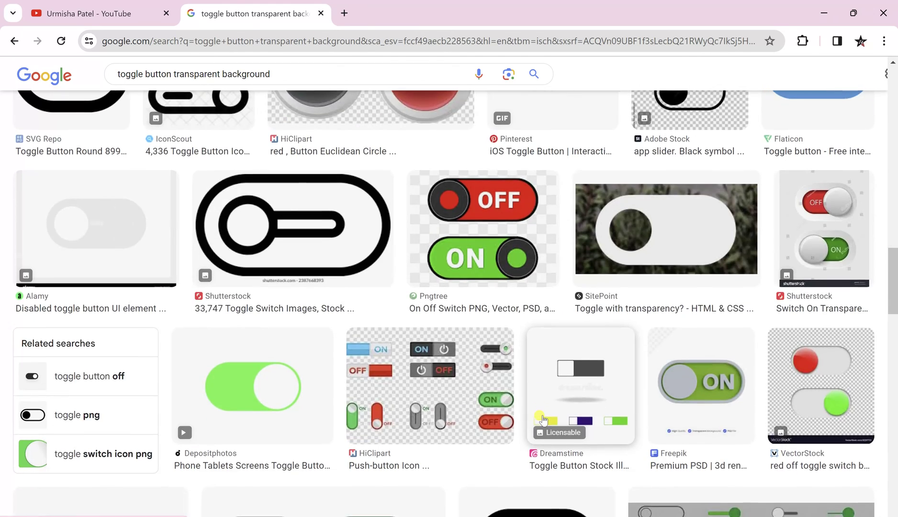
{"action": "scroll", "coordinate": [543, 420], "scroll_direction": "down", "scroll_amount": 7}
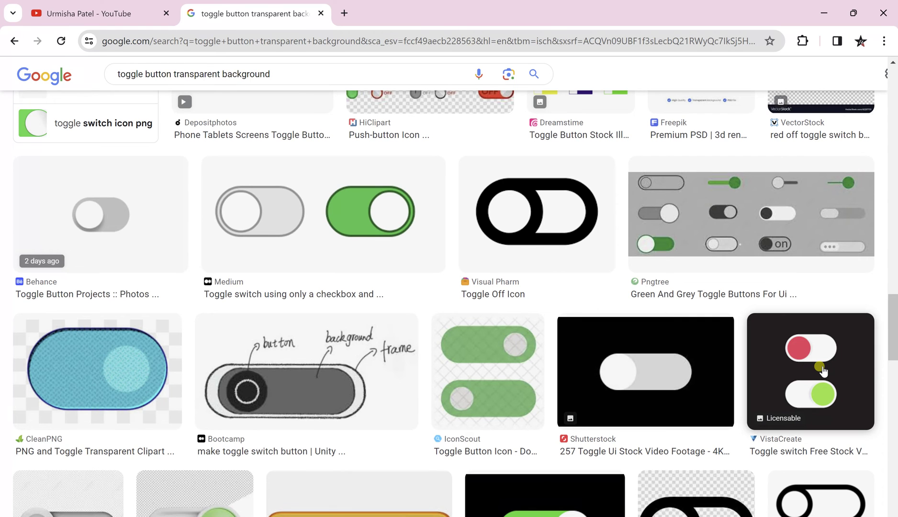
{"action": "scroll", "coordinate": [474, 203], "scroll_direction": "up", "scroll_amount": 8}
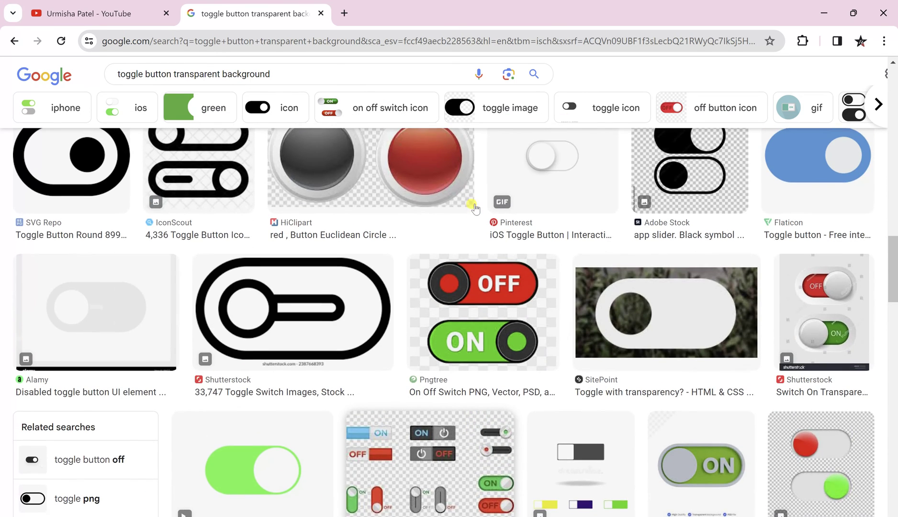
{"action": "scroll", "coordinate": [597, 325], "scroll_direction": "up", "scroll_amount": 2}
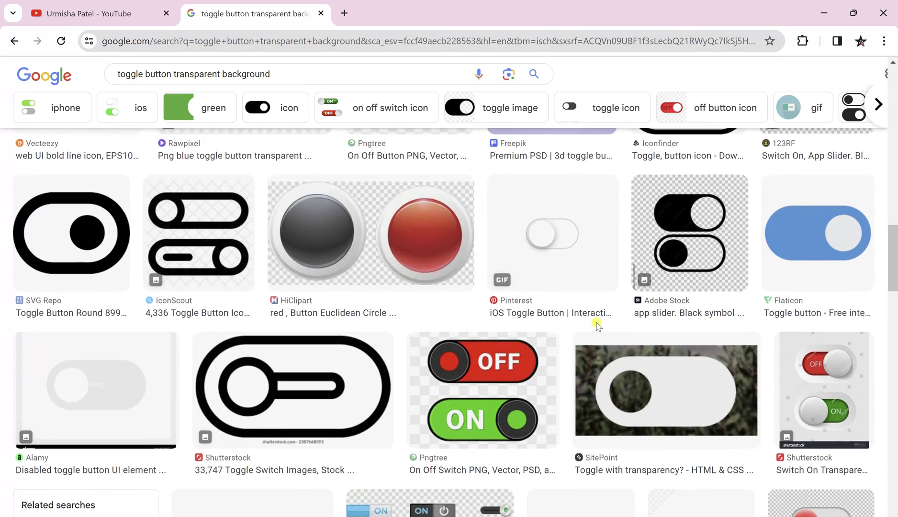
{"action": "scroll", "coordinate": [597, 325], "scroll_direction": "up", "scroll_amount": 3}
{"action": "scroll", "coordinate": [596, 318], "scroll_direction": "down", "scroll_amount": 9}
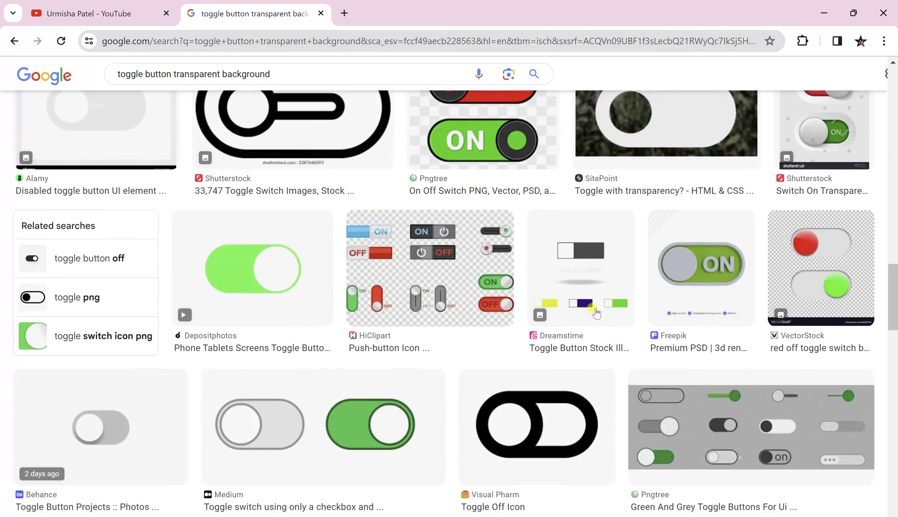
{"action": "scroll", "coordinate": [595, 312], "scroll_direction": "down", "scroll_amount": 15}
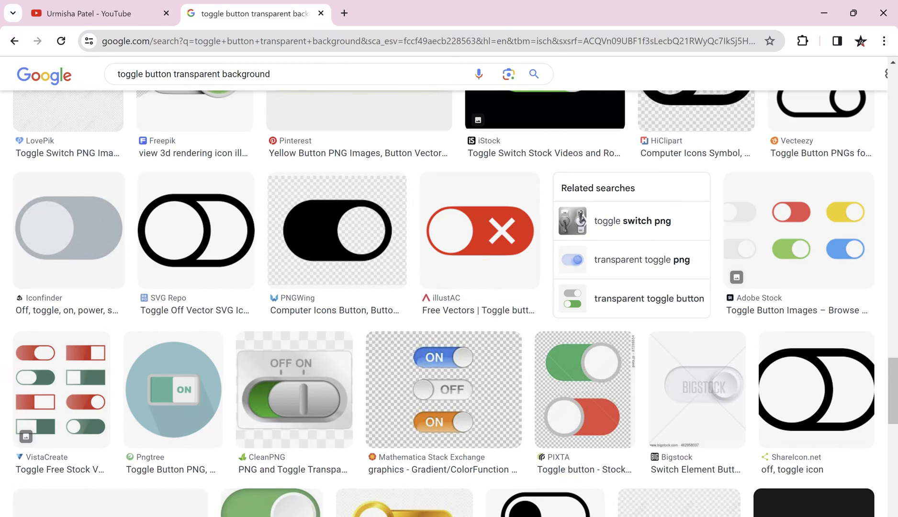
{"action": "key", "text": "alt+Tab"}
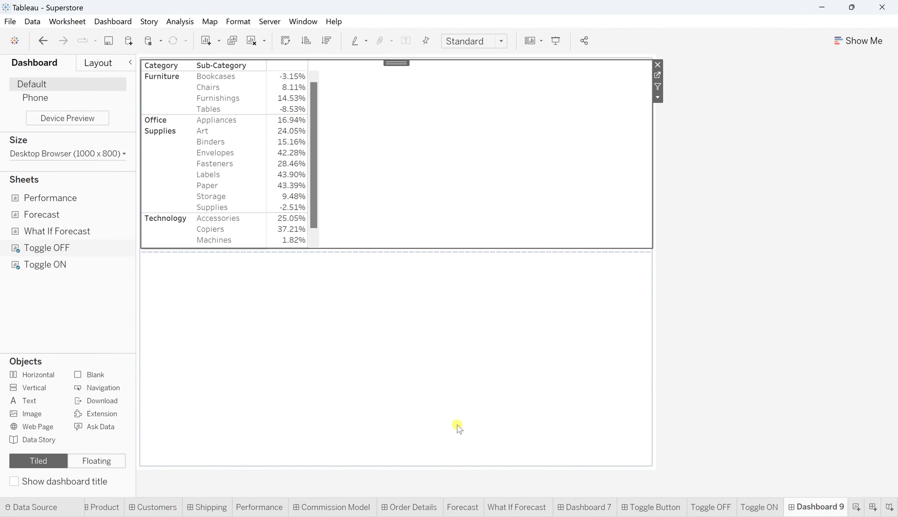
- Check the Toggle Button dashboard's images, then select the Toggle OFF table on Dashboard 9 and open its options
{"action": "left_click", "coordinate": [650, 508]}
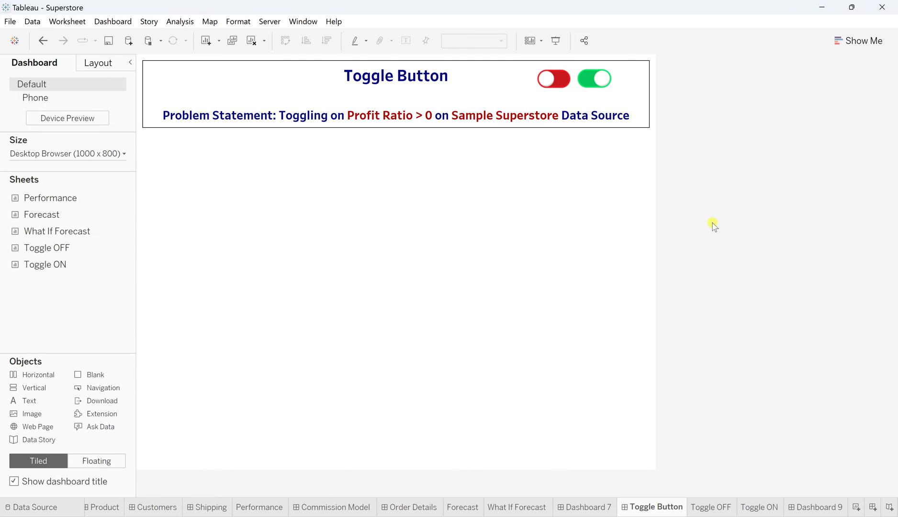
{"action": "left_click", "coordinate": [818, 506]}
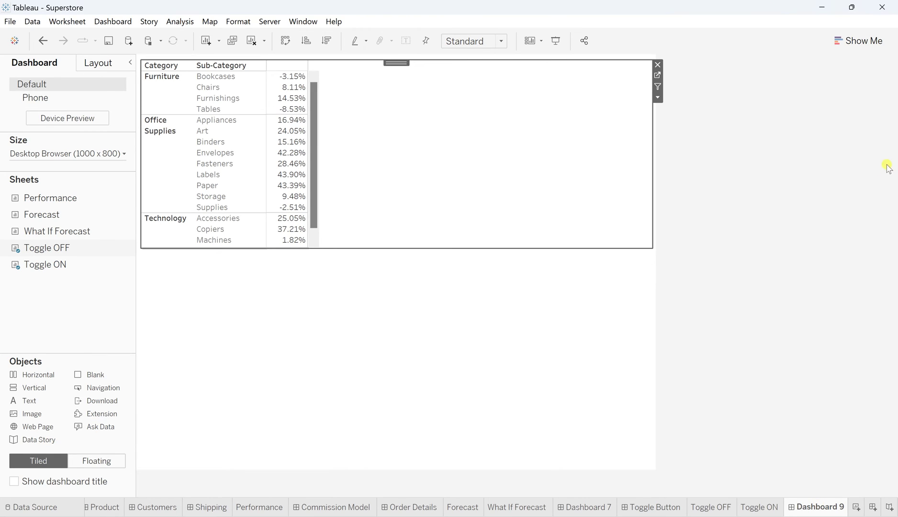
{"action": "left_click", "coordinate": [772, 150]}
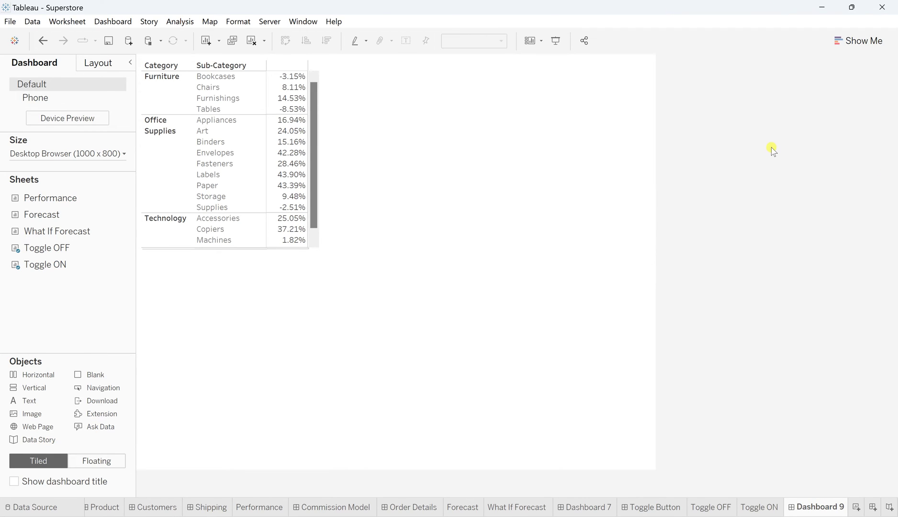
{"action": "left_click", "coordinate": [486, 134]}
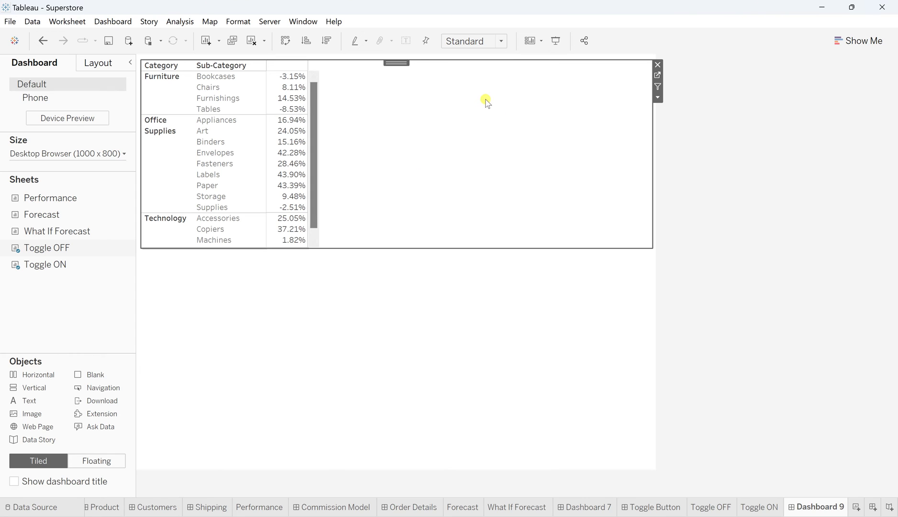
{"action": "left_click", "coordinate": [657, 98]}
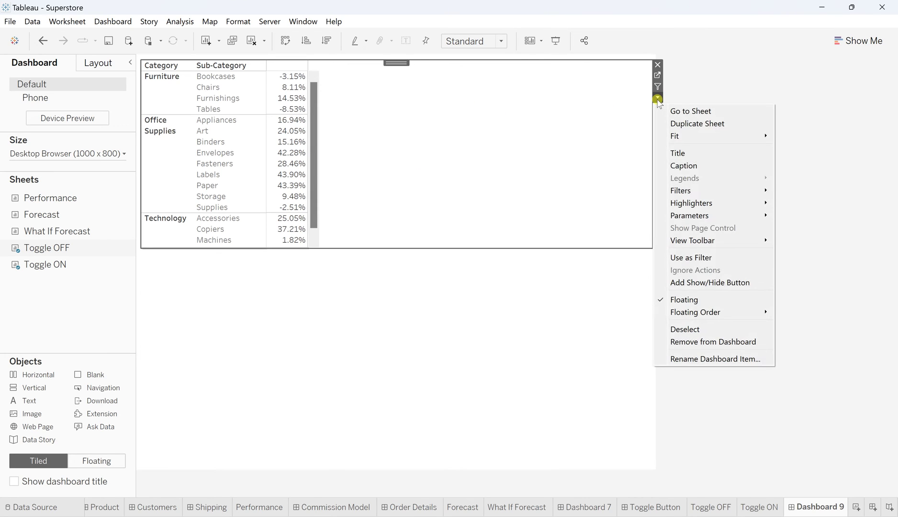
- Add a show/hide button for the Toggle OFF table and move it to the dashboard's top-right
{"action": "left_click", "coordinate": [687, 282]}
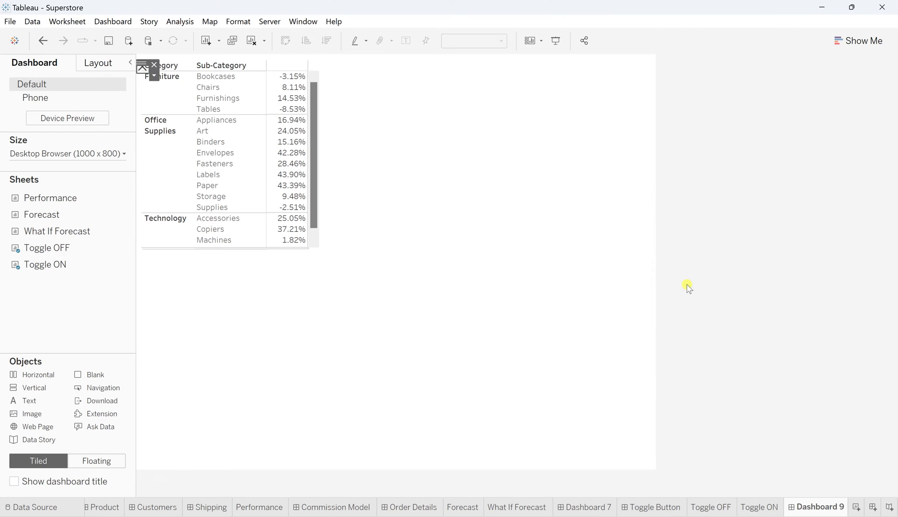
{"action": "left_click", "coordinate": [141, 66]}
{"action": "left_click_drag", "start_coordinate": [142, 64], "coordinate": [556, 84]}
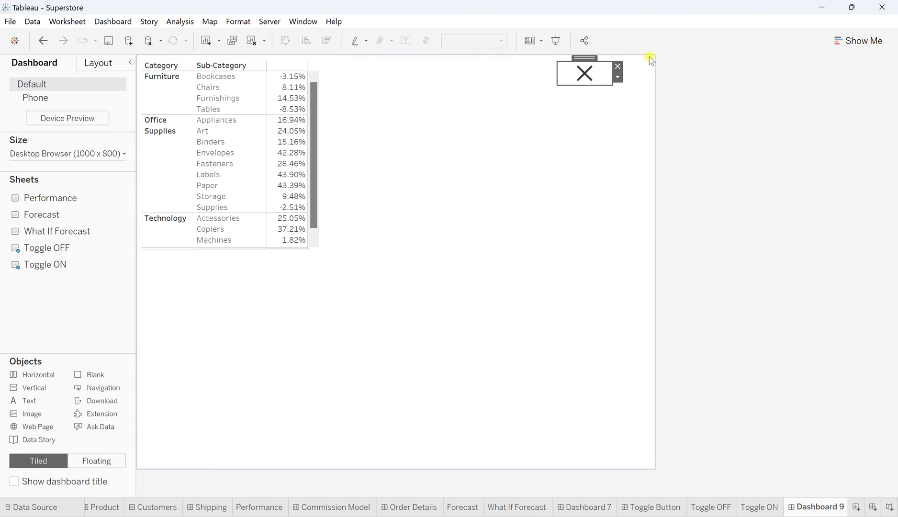
{"action": "left_click", "coordinate": [618, 78]}
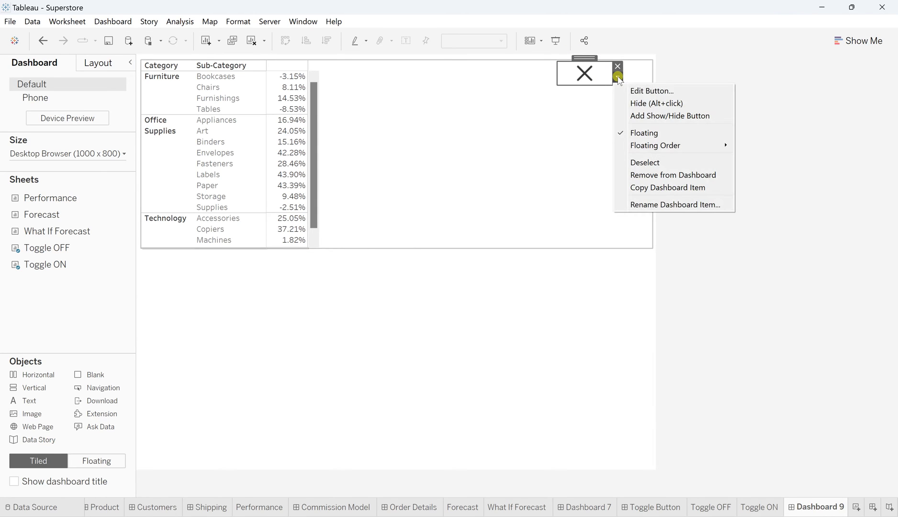
- In Edit Button for Toggle OFF, keep Image Button style and browse for the shown-state image
{"action": "left_click", "coordinate": [642, 91]}
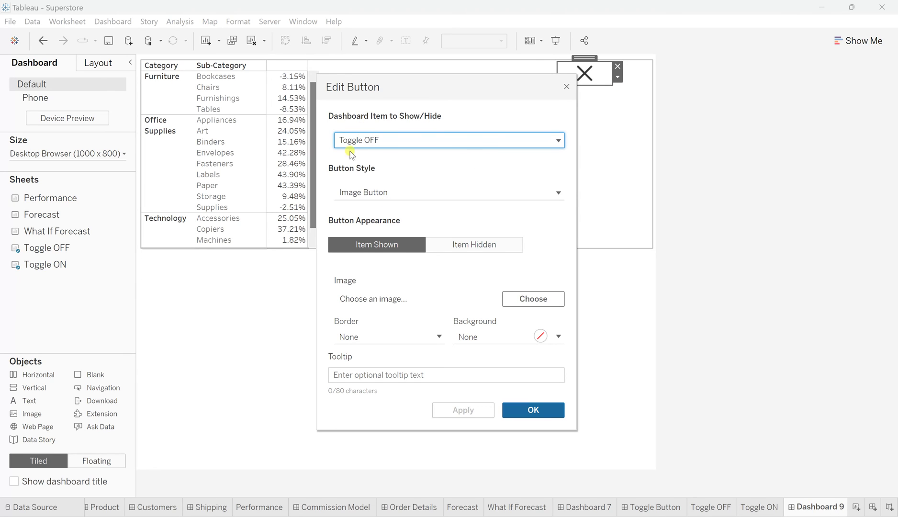
{"action": "left_click_drag", "start_coordinate": [414, 89], "coordinate": [539, 134]}
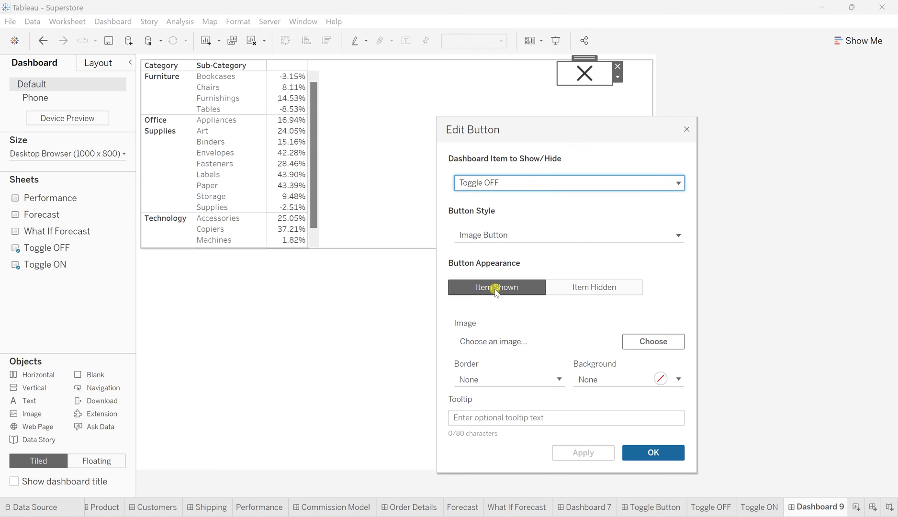
{"action": "left_click", "coordinate": [514, 236]}
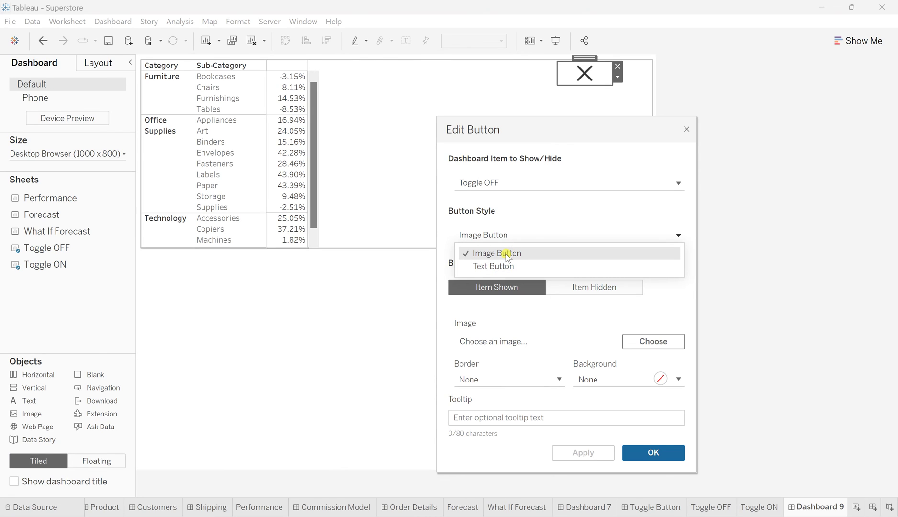
{"action": "left_click", "coordinate": [507, 257]}
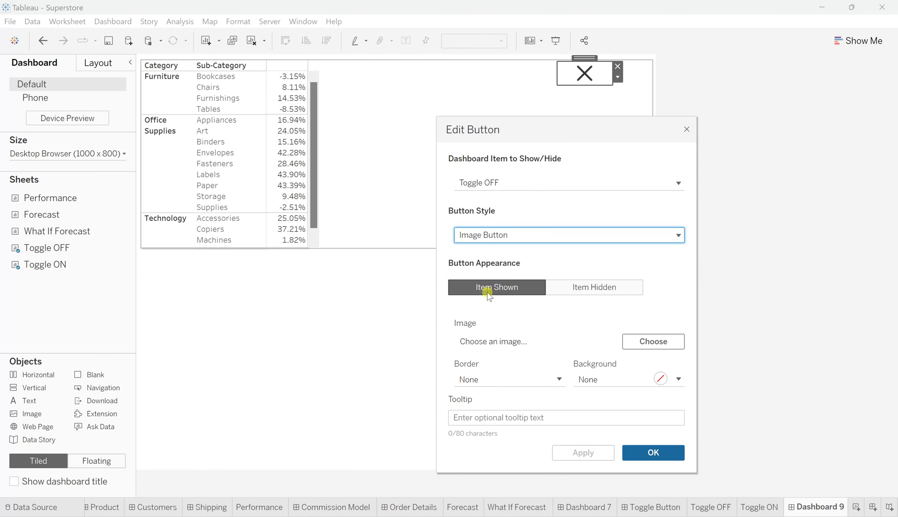
{"action": "left_click", "coordinate": [663, 341]}
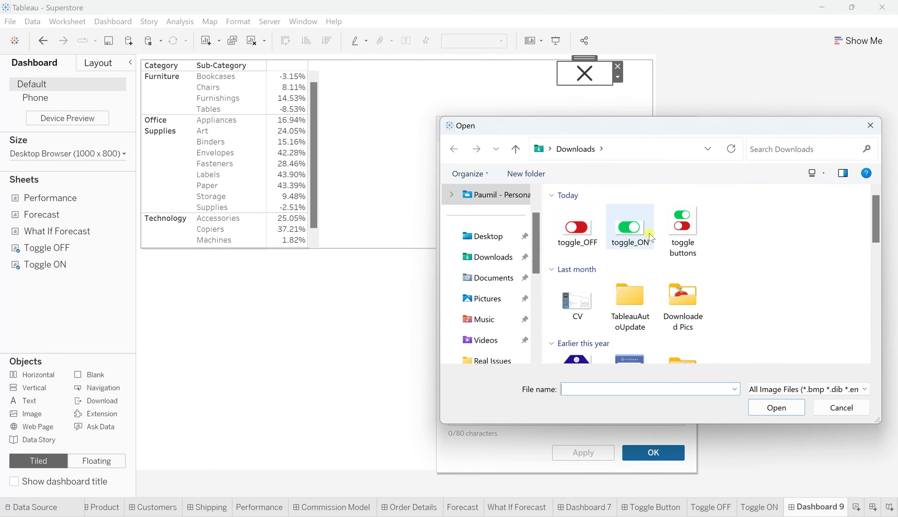
- Set the shown image to toggle_ON.jpg and the hidden image to toggle_OFF.jpg
{"action": "left_click", "coordinate": [627, 240]}
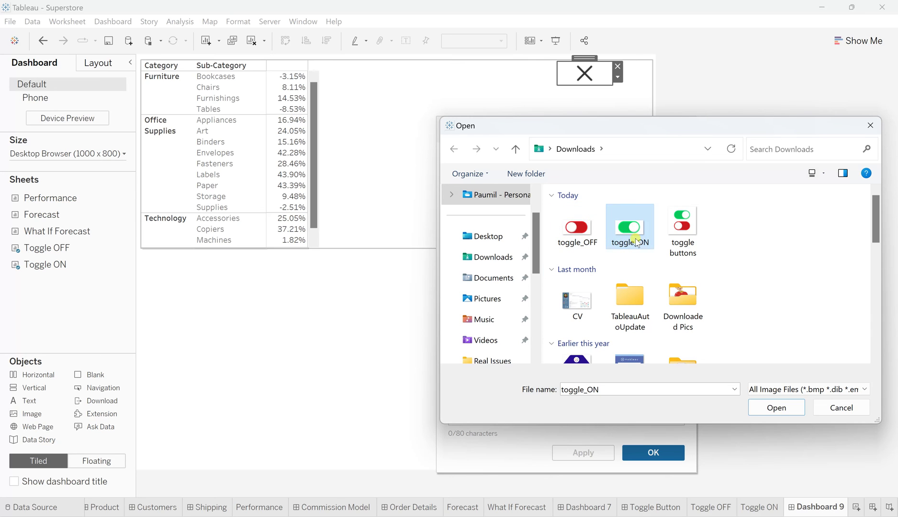
{"action": "left_click", "coordinate": [775, 405]}
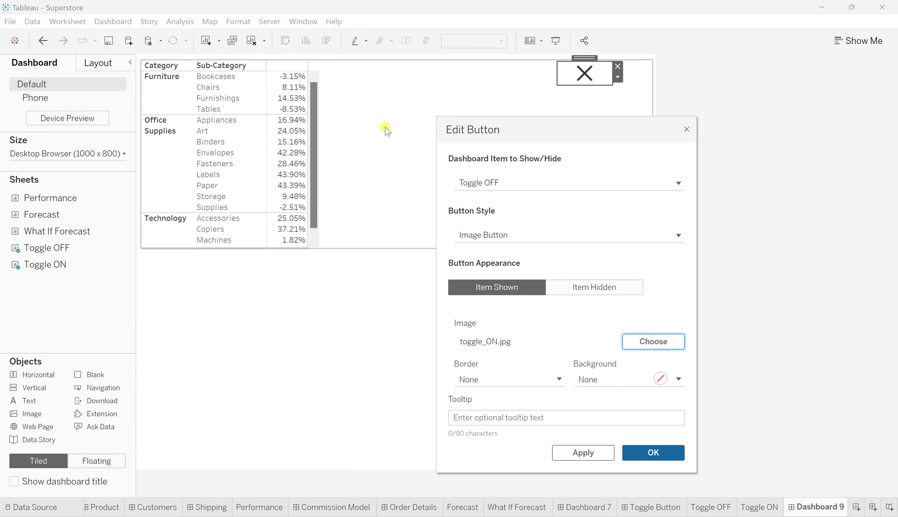
{"action": "left_click", "coordinate": [591, 287]}
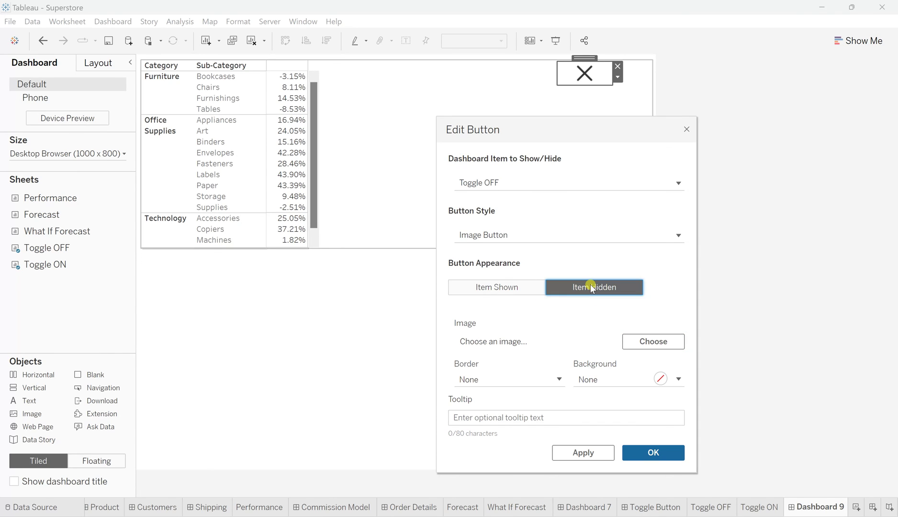
{"action": "left_click", "coordinate": [661, 342]}
{"action": "left_click", "coordinate": [579, 242]}
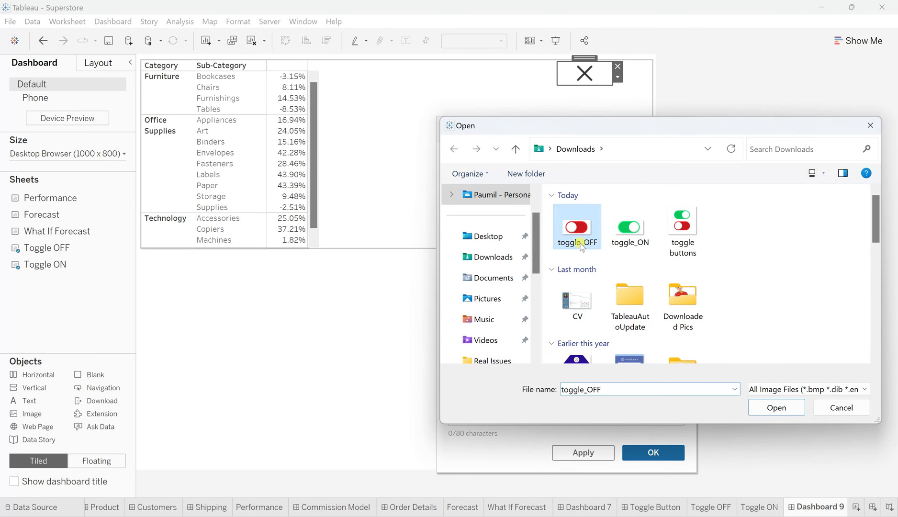
{"action": "left_click", "coordinate": [776, 407]}
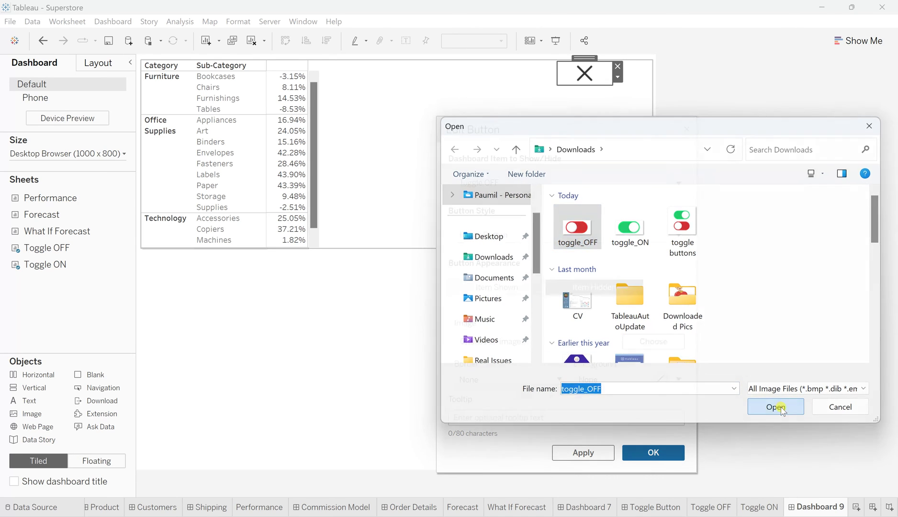
- Swap to toggle_OFF.jpg for shown and toggle_ON.jpg for hidden, and apply the settings
{"action": "left_click", "coordinate": [479, 290]}
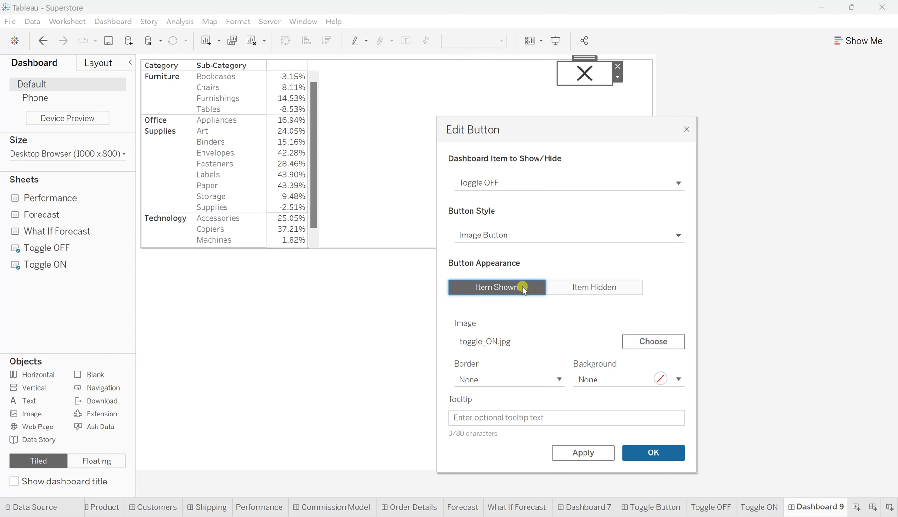
{"action": "left_click", "coordinate": [652, 341]}
{"action": "left_click", "coordinate": [576, 227]}
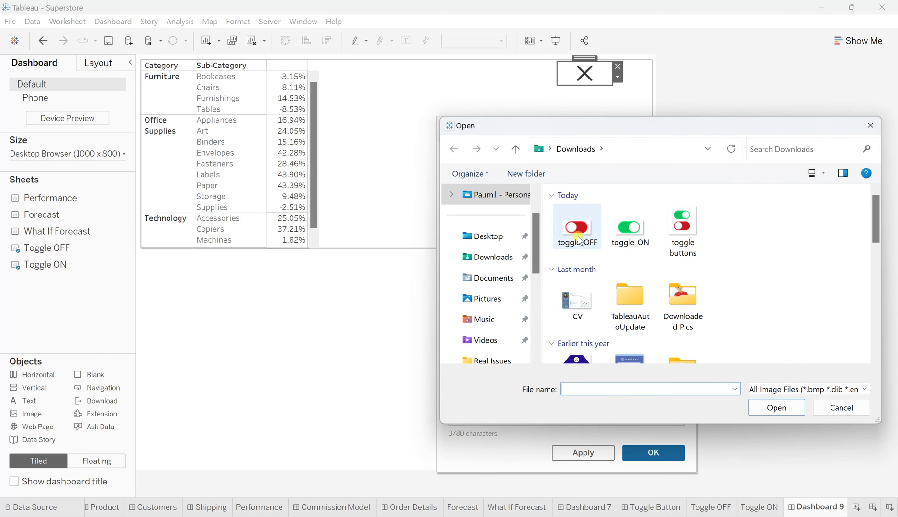
{"action": "left_click", "coordinate": [790, 409]}
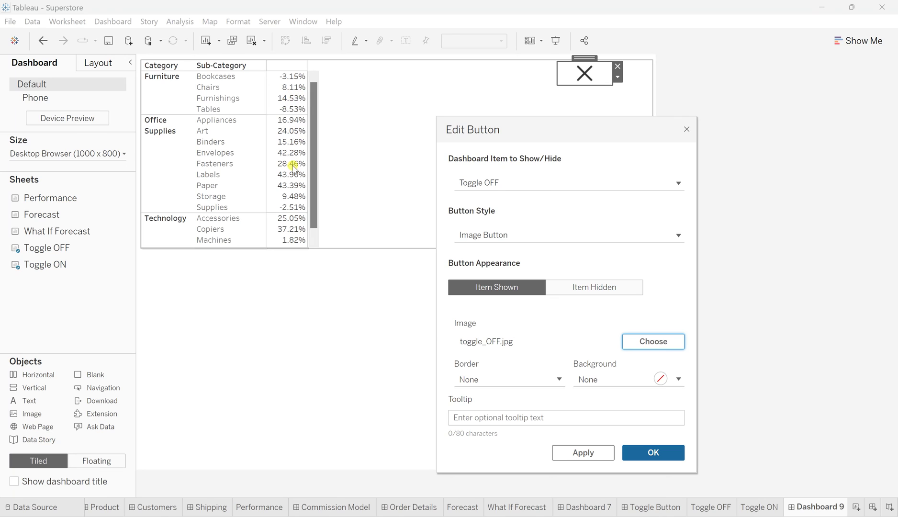
{"action": "left_click", "coordinate": [598, 289]}
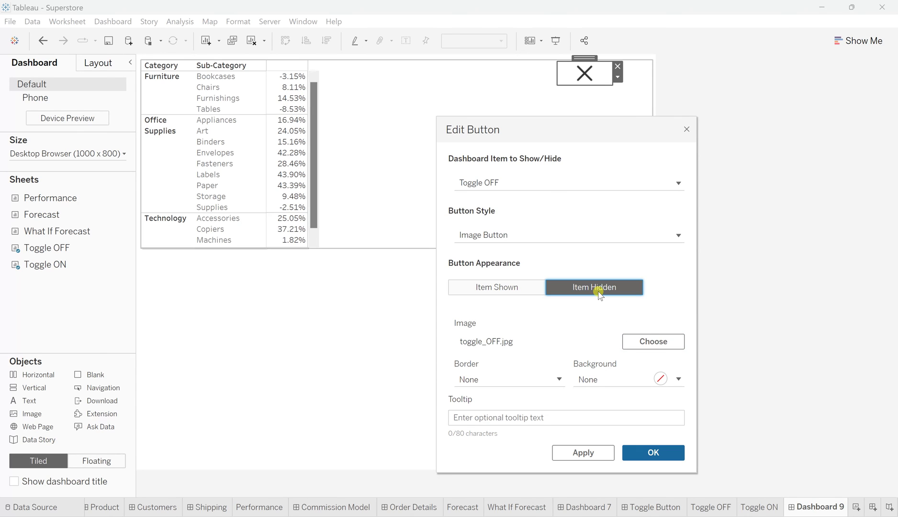
{"action": "left_click", "coordinate": [655, 342]}
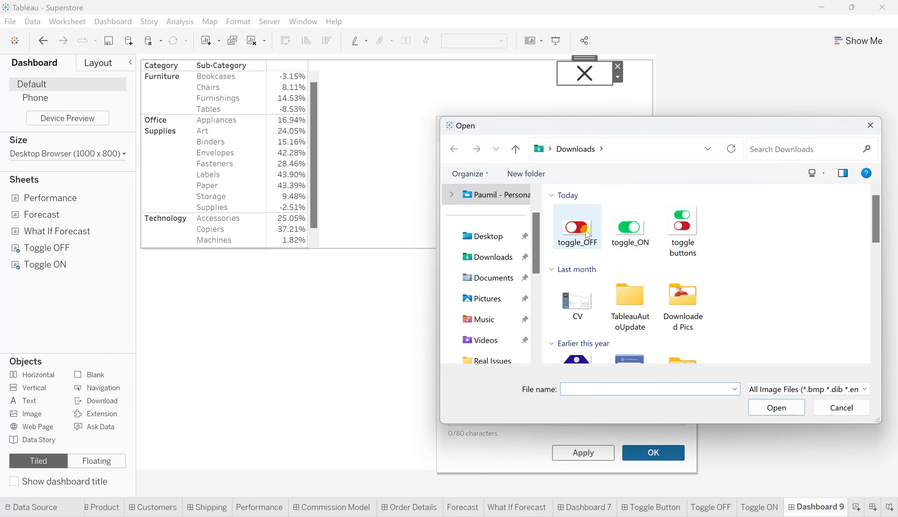
{"action": "left_click", "coordinate": [629, 242]}
{"action": "left_click", "coordinate": [795, 414]}
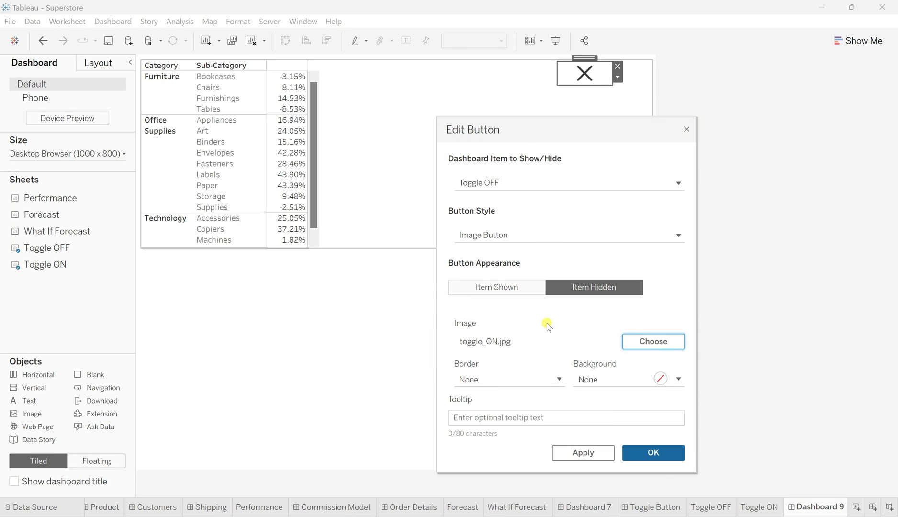
{"action": "left_click", "coordinate": [595, 453]}
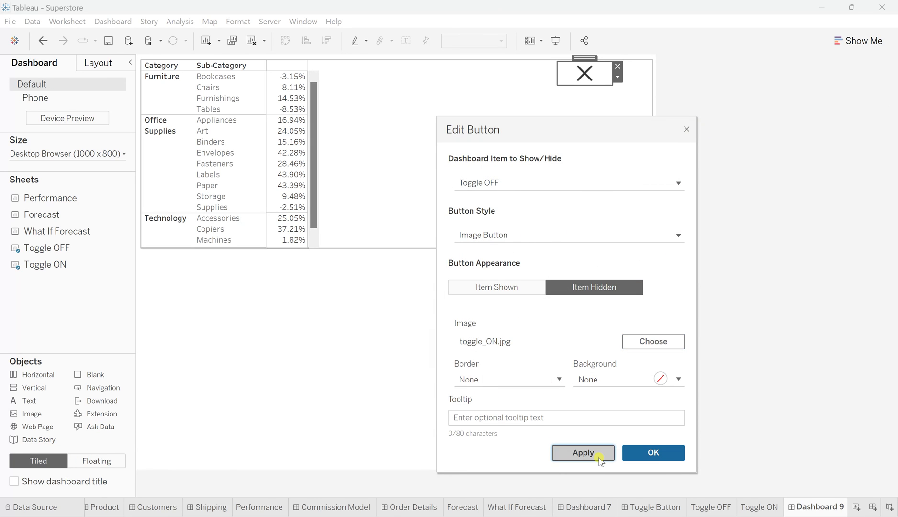
- Confirm the button, then toggle between Toggle OFF and Toggle ON, ending on Toggle ON
{"action": "left_click", "coordinate": [647, 452]}
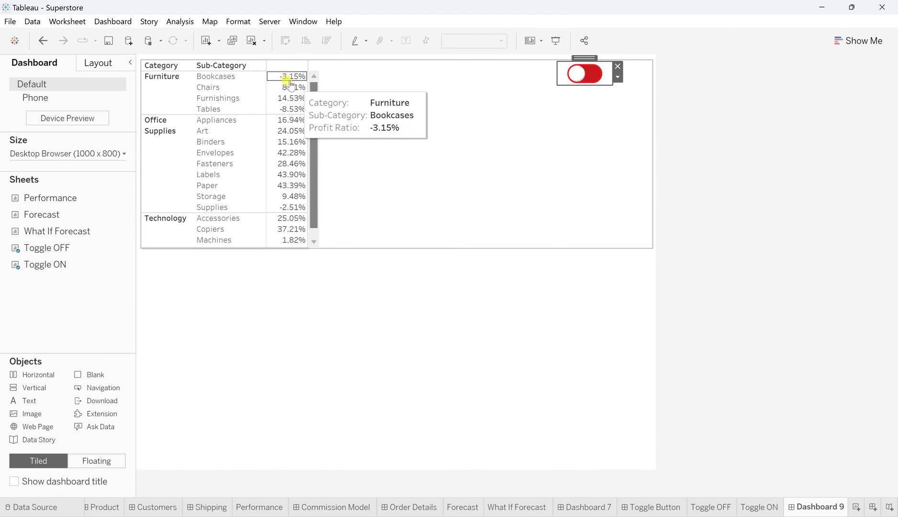
{"action": "left_click", "coordinate": [596, 79]}
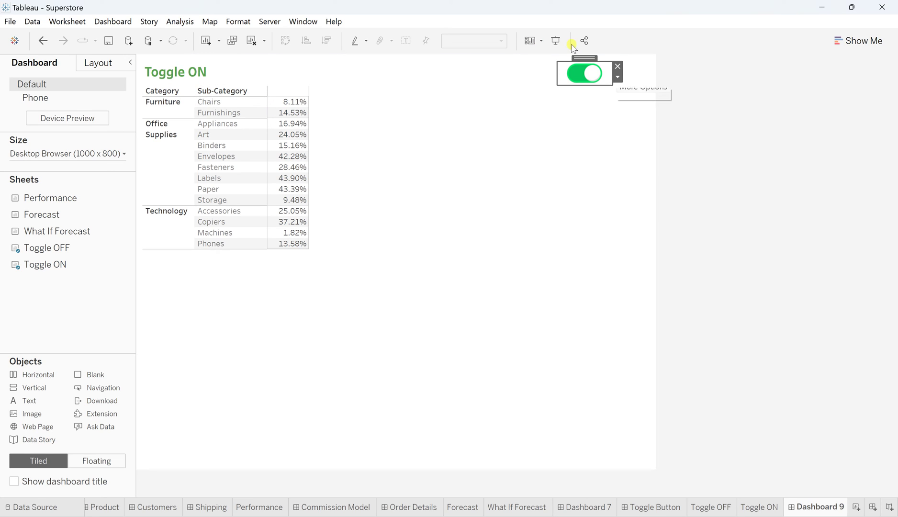
{"action": "left_click", "coordinate": [582, 78], "text": "alt"}
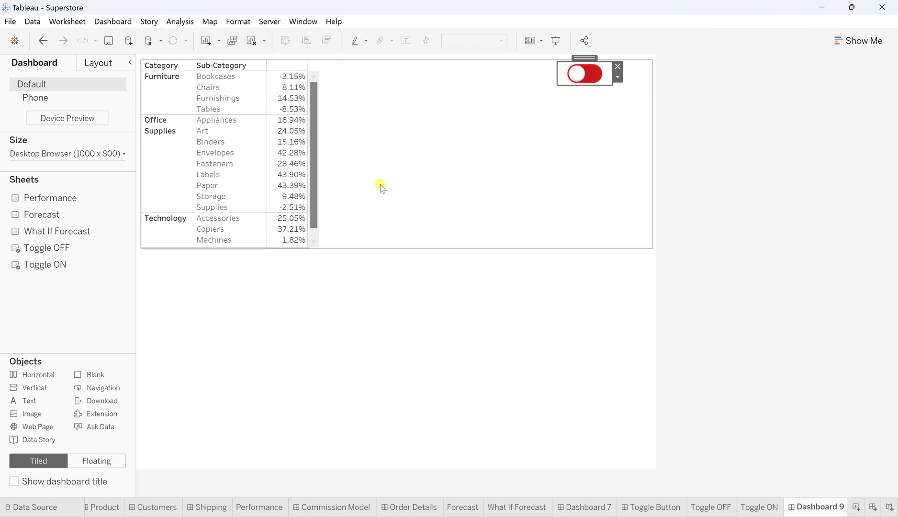
{"action": "left_click", "coordinate": [596, 79]}
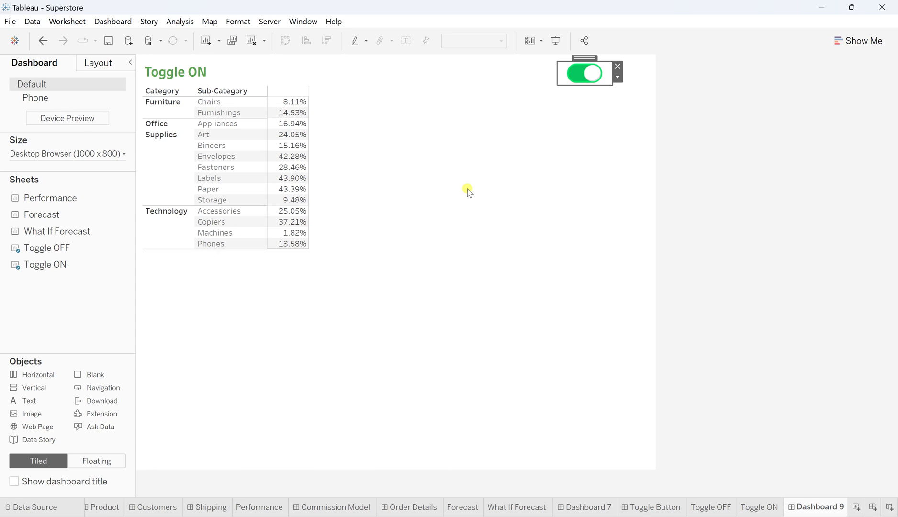
{"action": "left_click", "coordinate": [765, 182]}
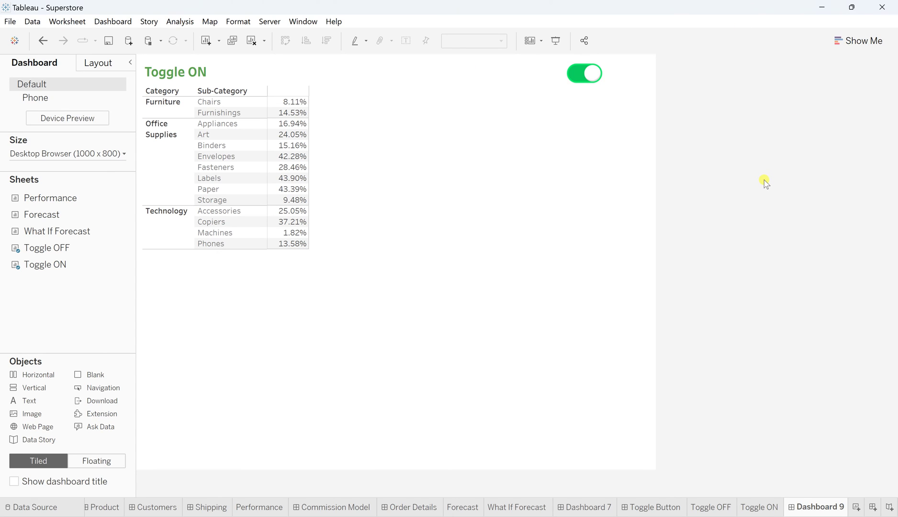